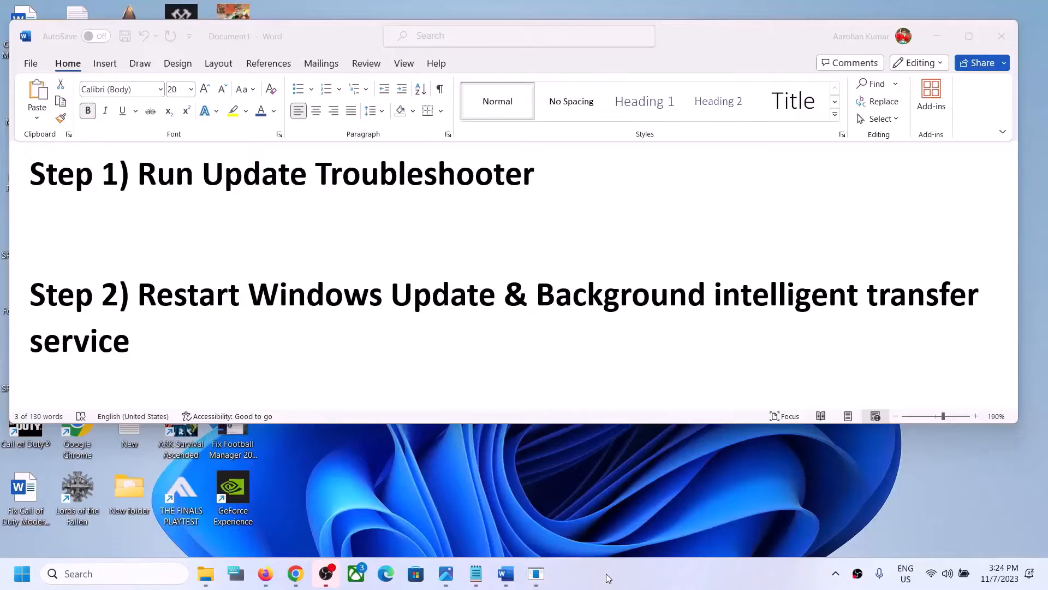
- Open the Settings app and run the Windows Update troubleshooter from the system's other troubleshooters
click(149, 172)
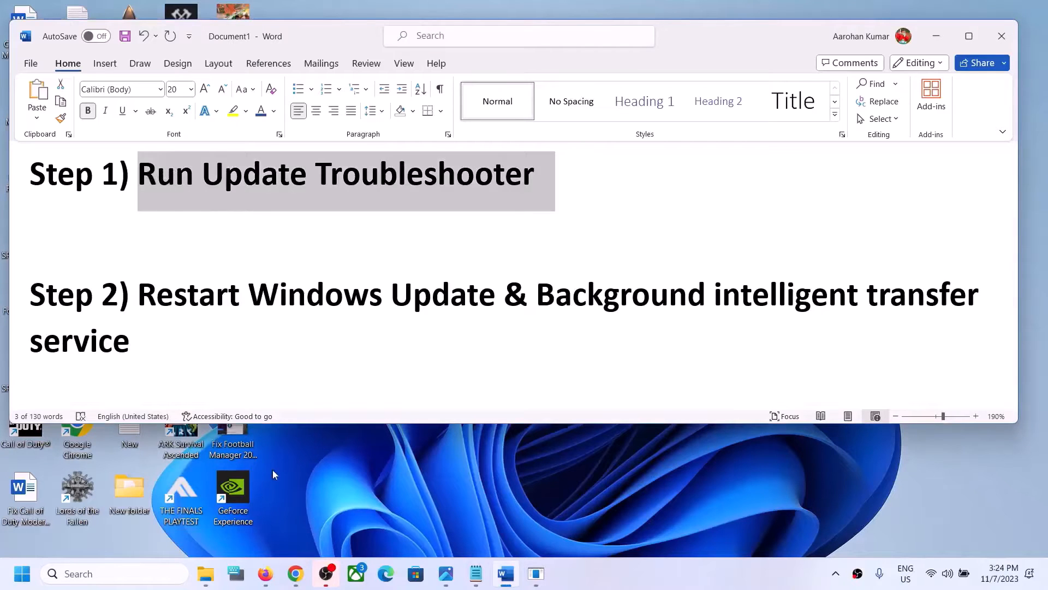
click(23, 575)
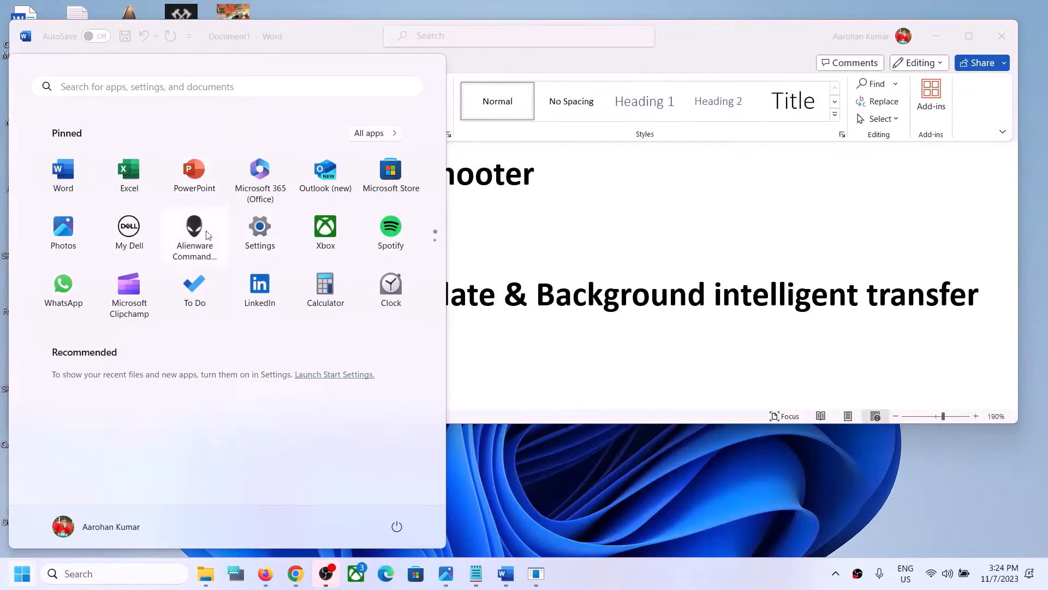
click(261, 230)
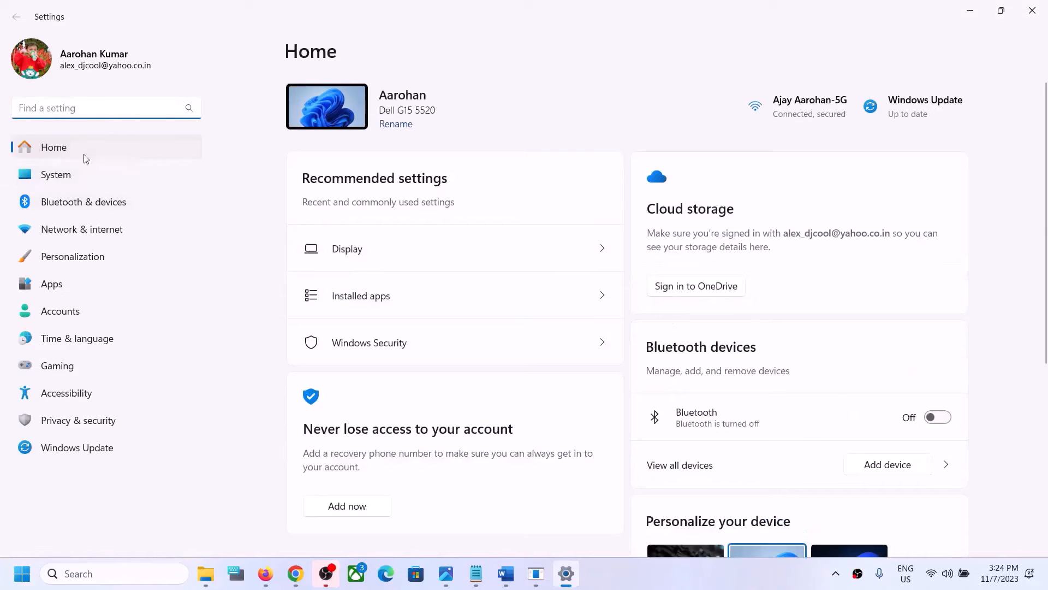
click(56, 175)
scroll(416, 368, down, 5)
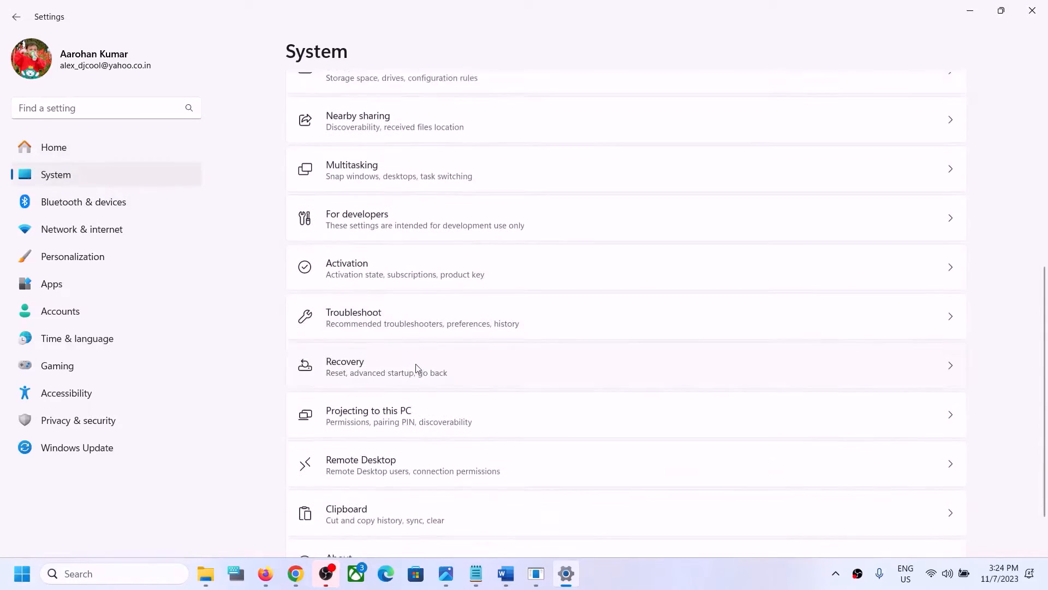
click(393, 310)
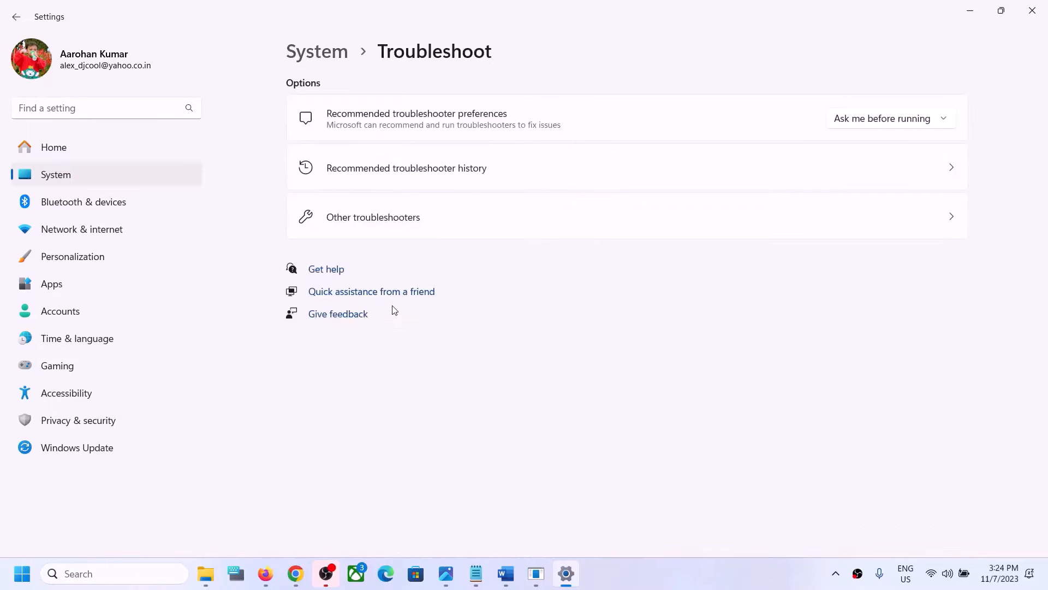
click(378, 222)
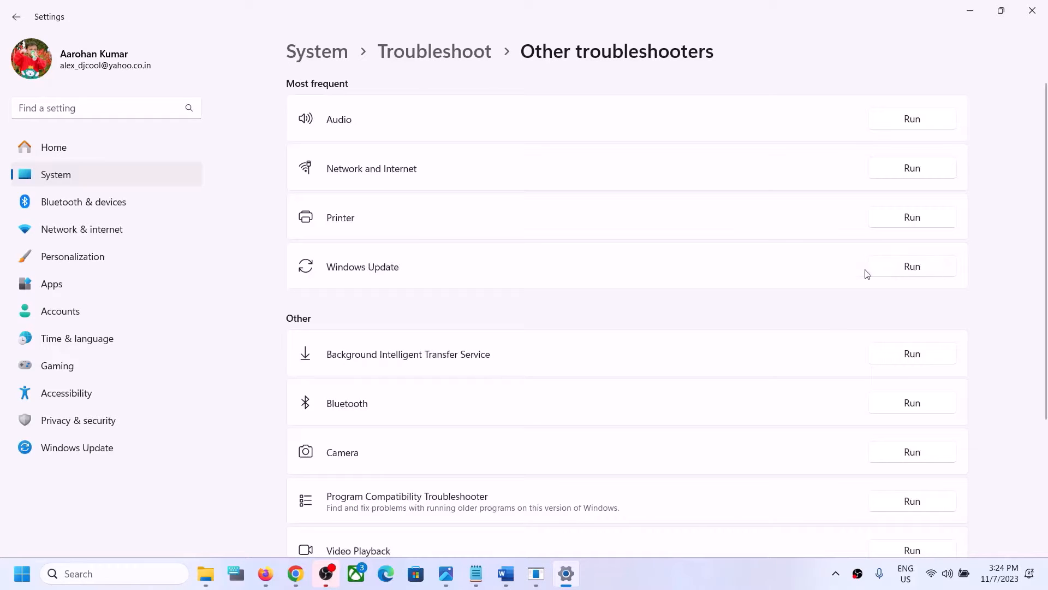
click(911, 267)
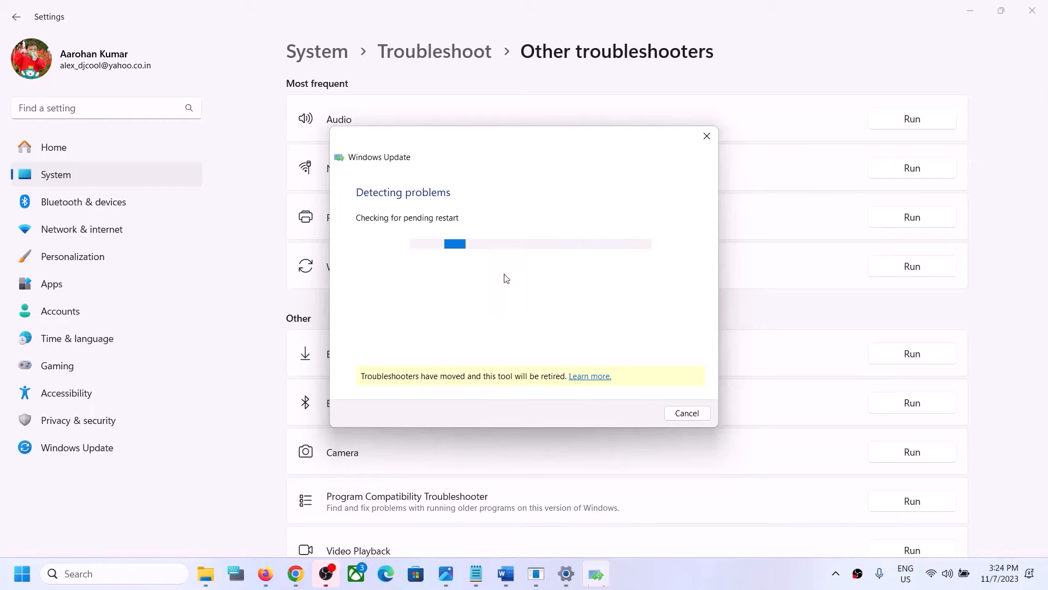
click(22, 573)
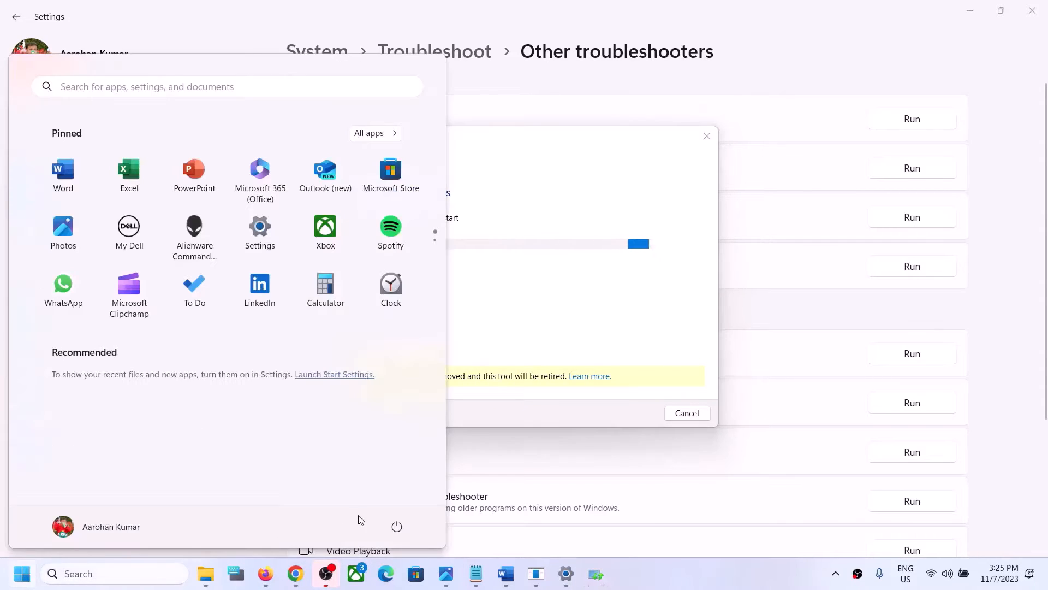
click(395, 526)
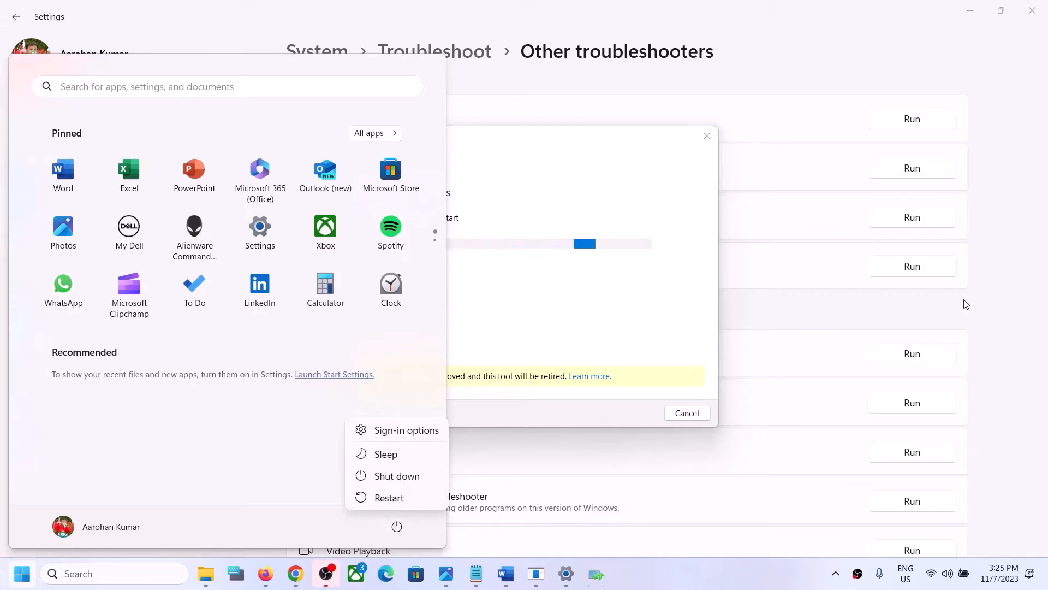
click(999, 282)
click(1007, 271)
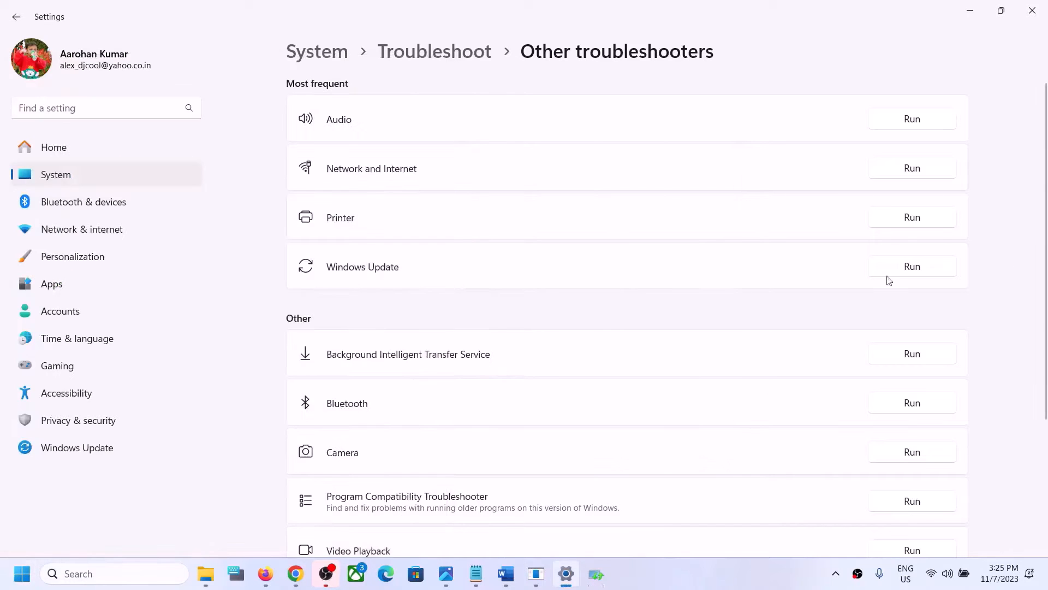
- Highlight the Step 2 instruction in the Word document and open the Services app
click(508, 574)
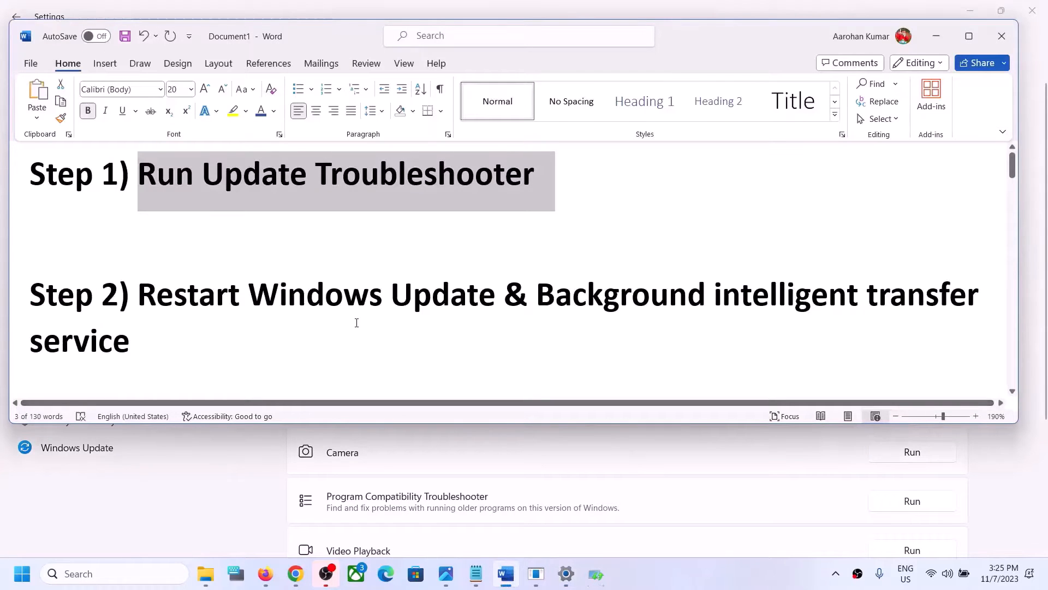
drag(146, 295, 874, 303)
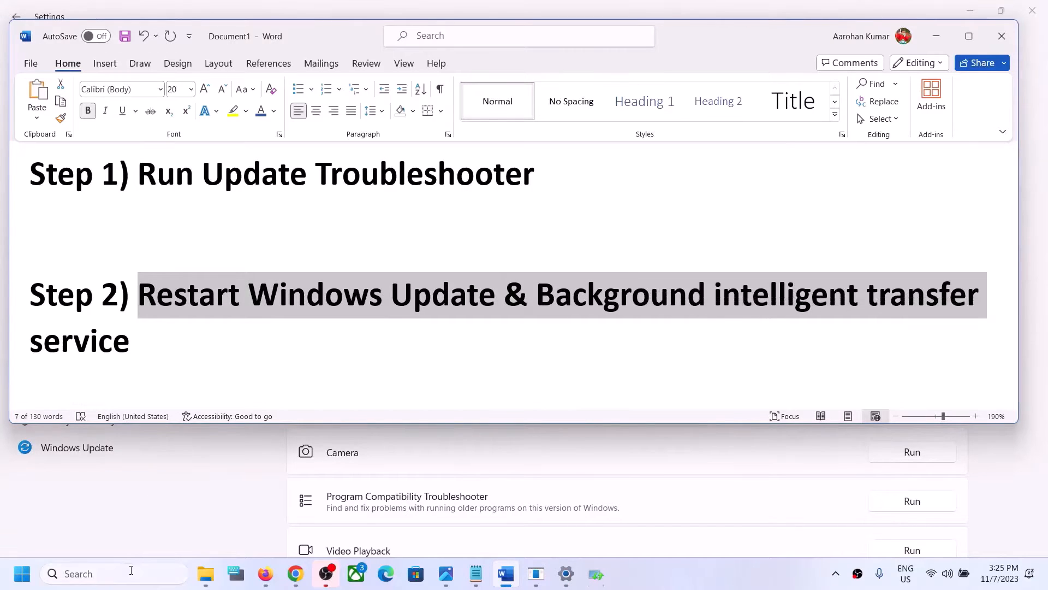
click(131, 575)
text(services)
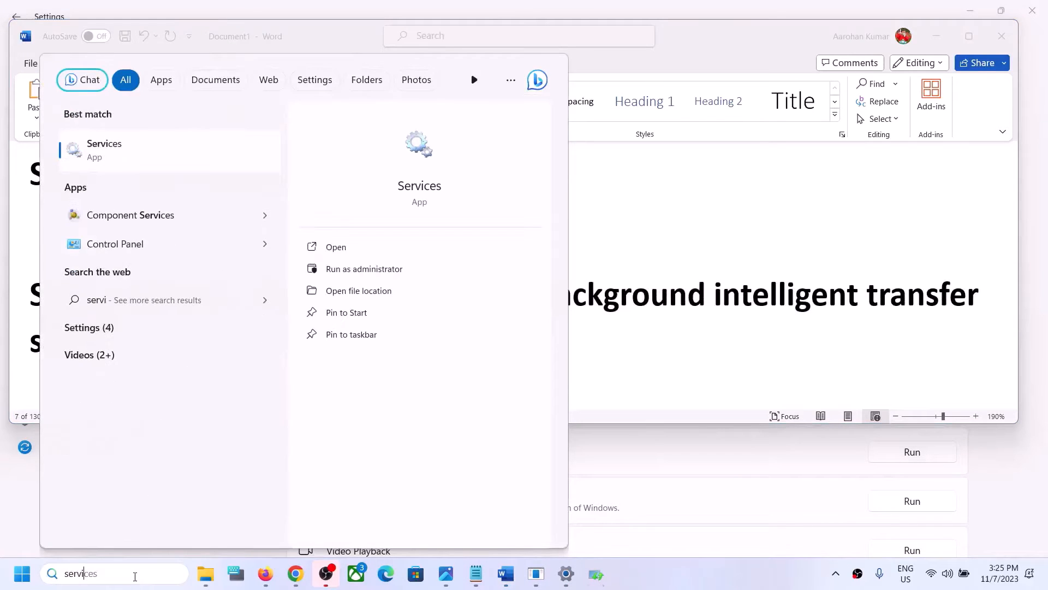
click(99, 157)
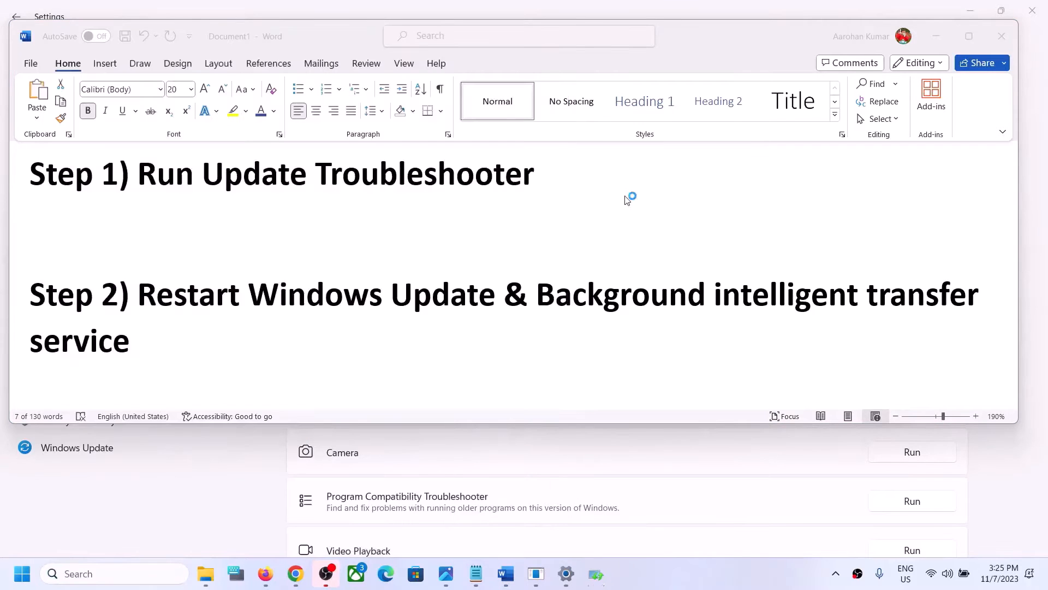
- Set the Windows Update service's startup type to Automatic and apply the change
click(299, 364)
key(w)
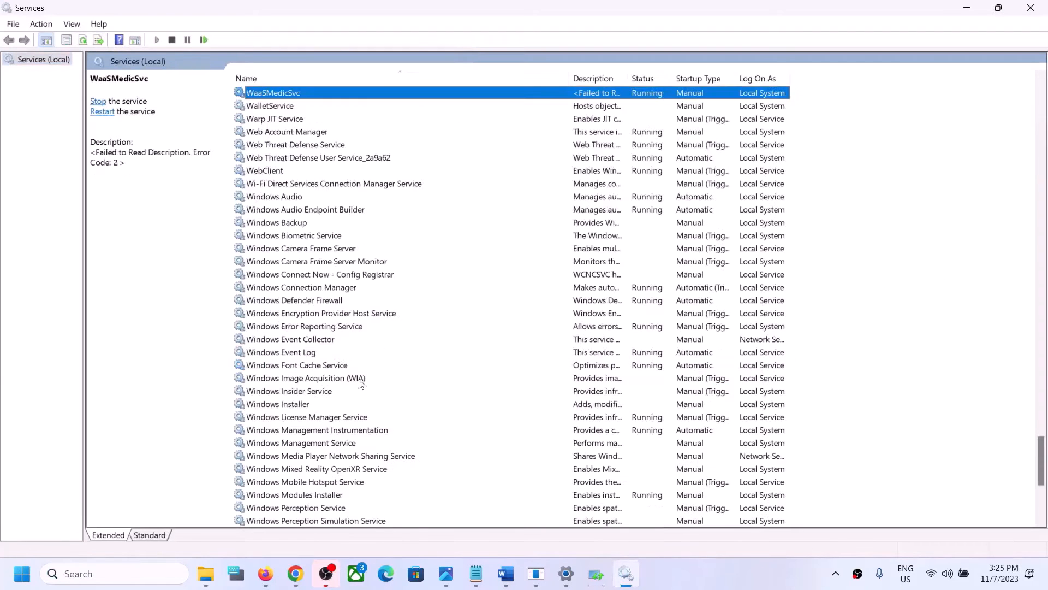
scroll(315, 435, down, 7)
scroll(315, 435, down, 1)
click(298, 366)
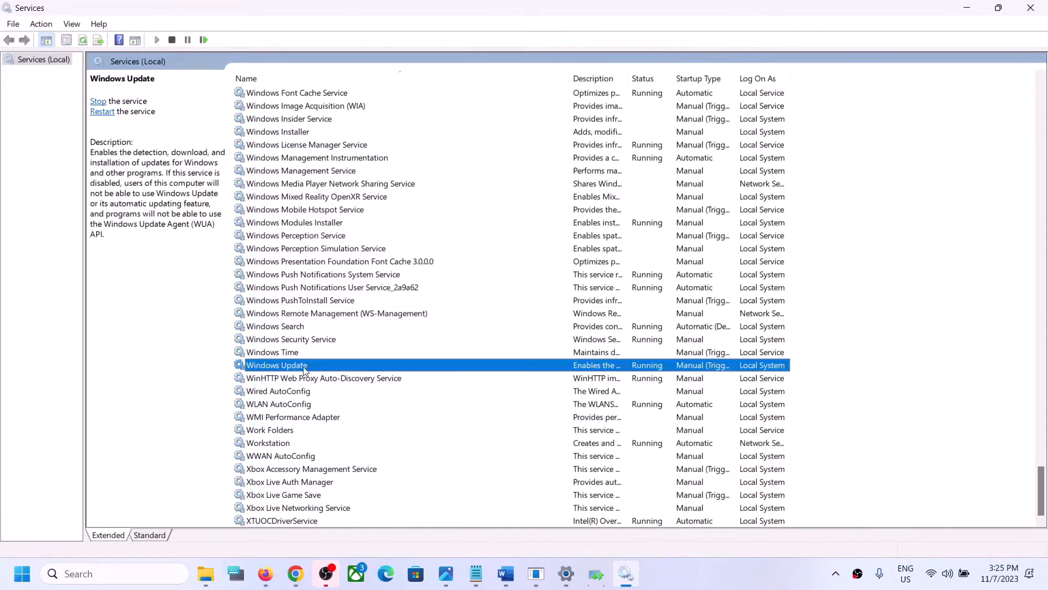
double_click(374, 370)
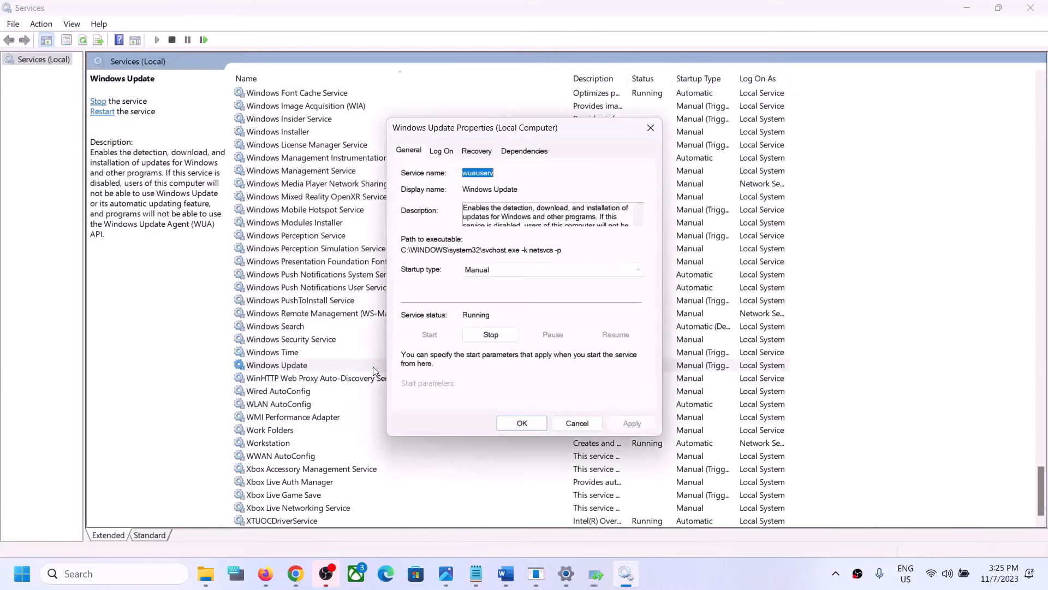
click(500, 267)
click(493, 291)
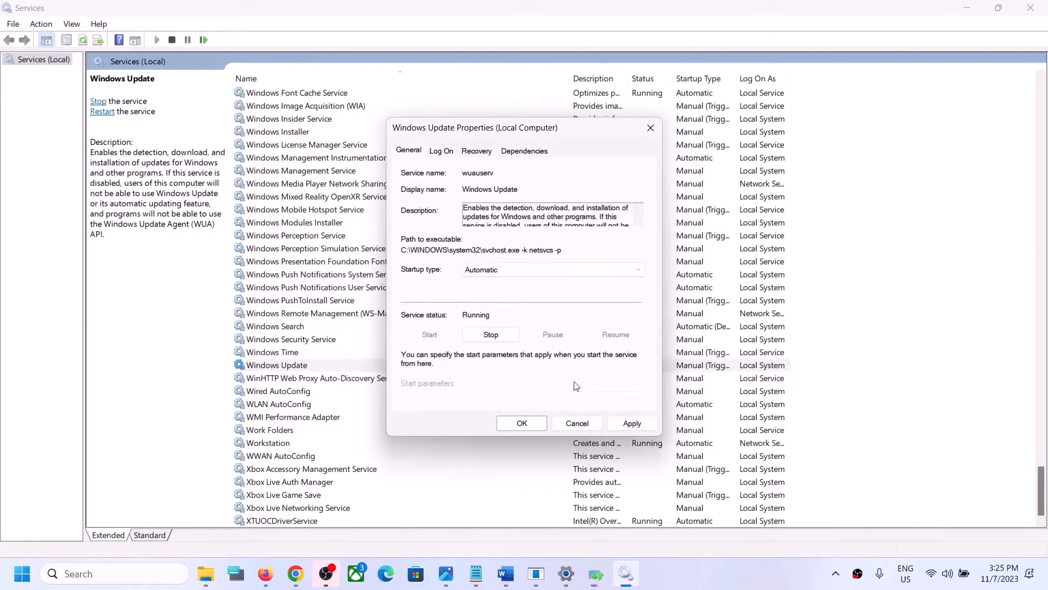
click(632, 424)
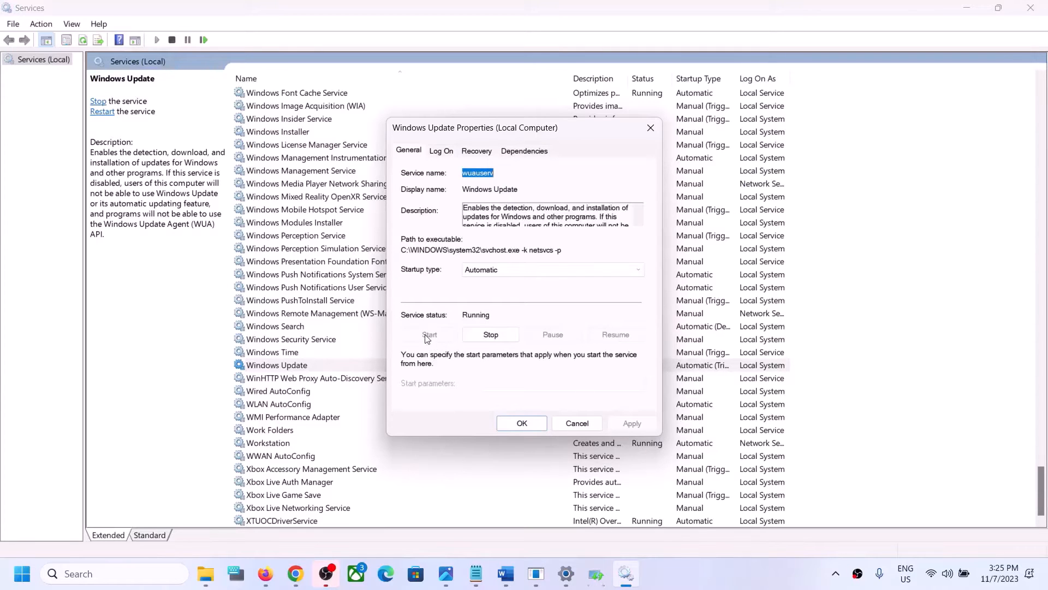
click(516, 424)
- Set the Background Intelligent Transfer Service's startup type to Automatic, apply the change and start the service
click(465, 327)
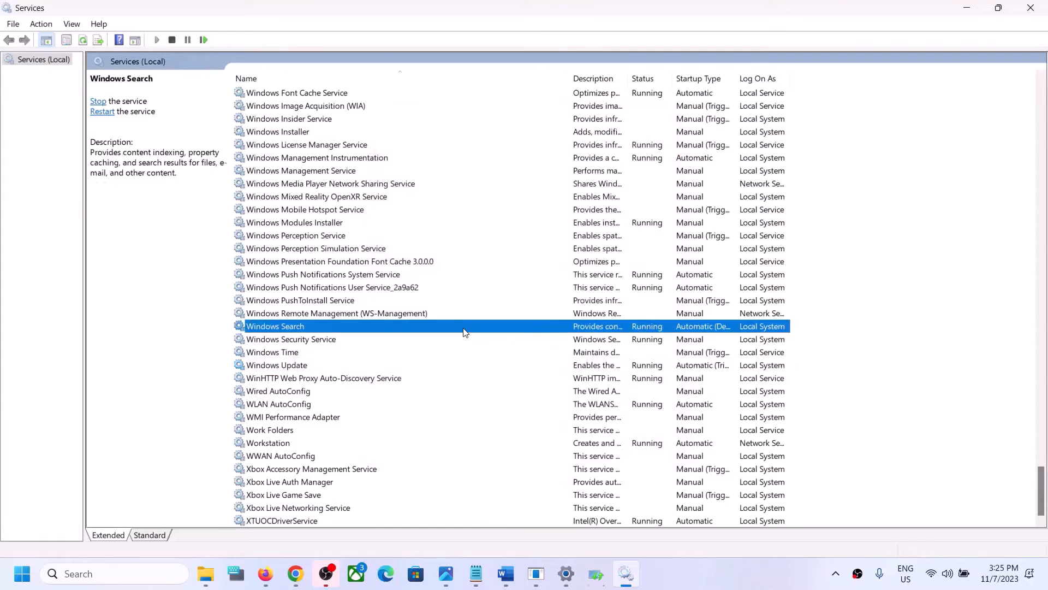
key(b)
scroll(361, 261, up, 3)
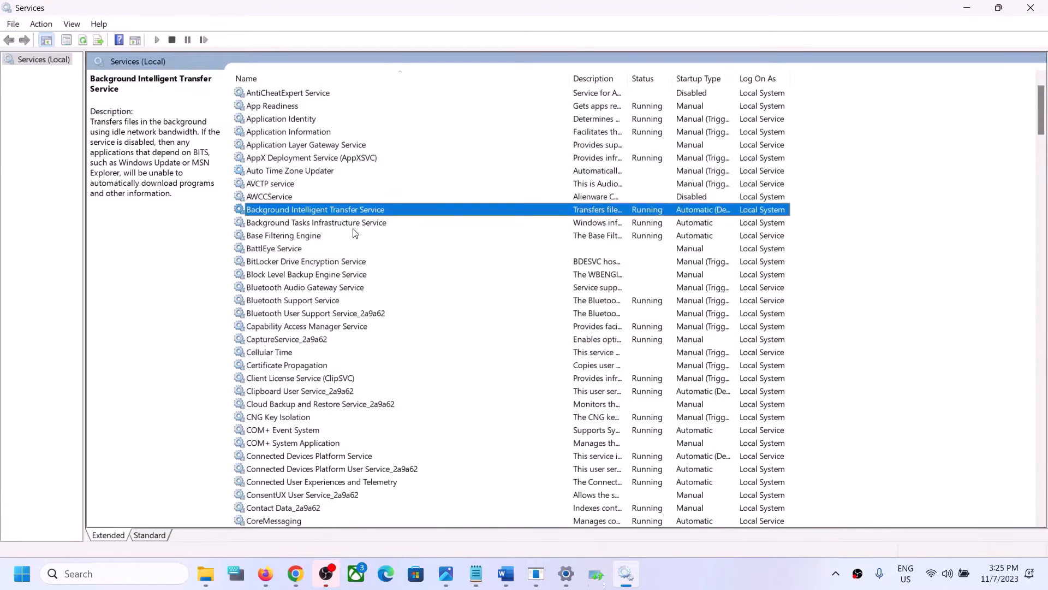
double_click(410, 212)
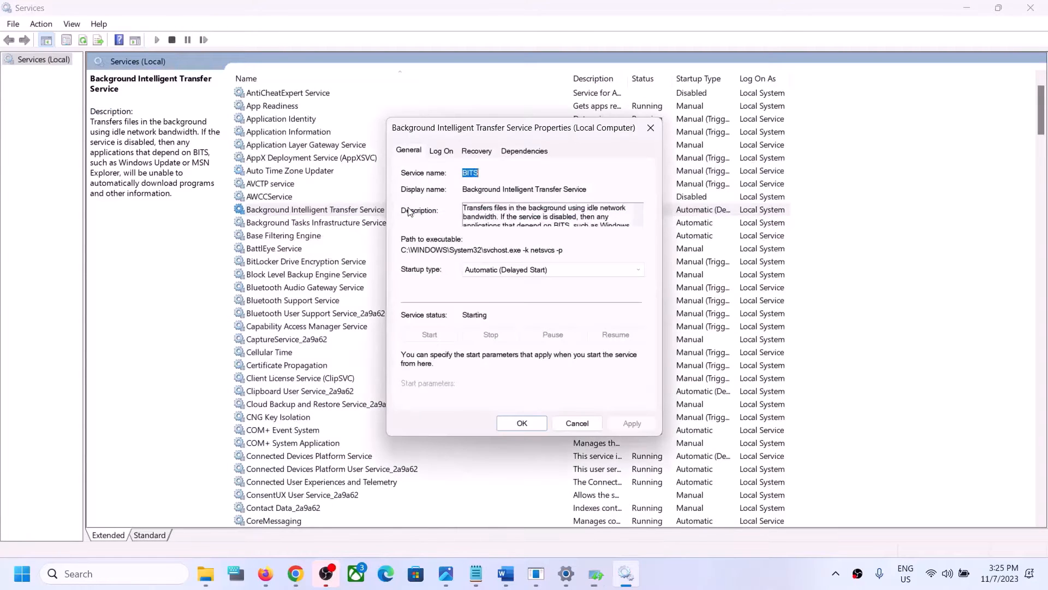
click(505, 270)
click(505, 290)
click(628, 424)
click(429, 335)
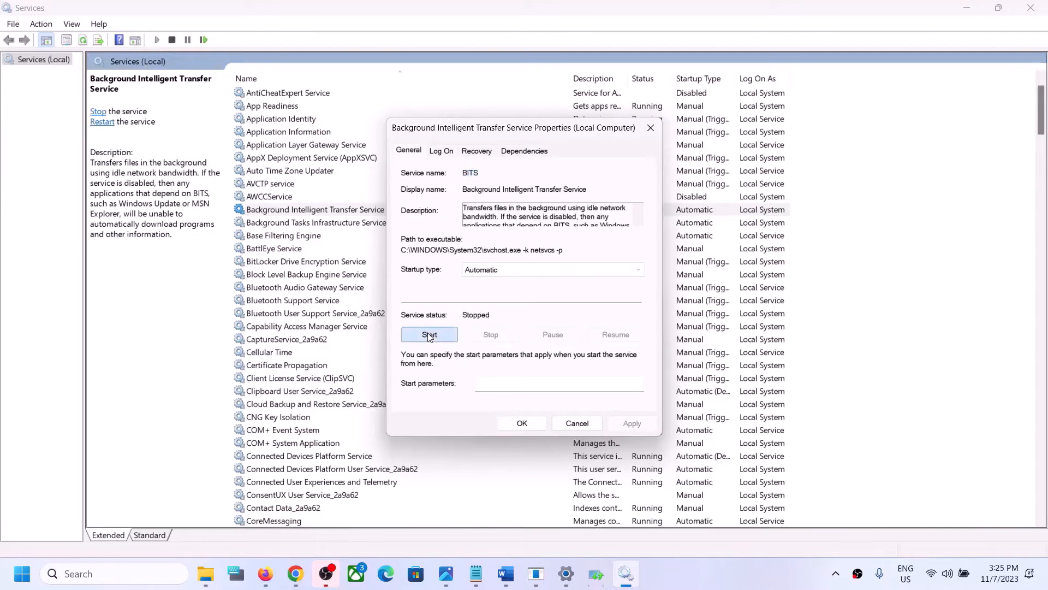
click(539, 424)
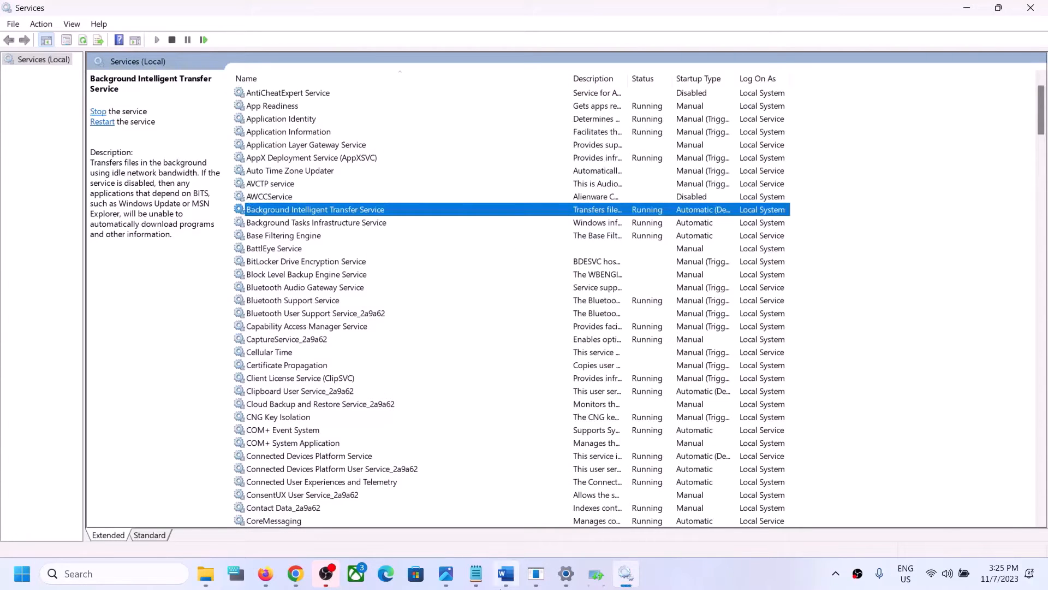
- Copy the Windows 11 download page link under Step 3 in the Word document
click(506, 573)
scroll(238, 327, down, 5)
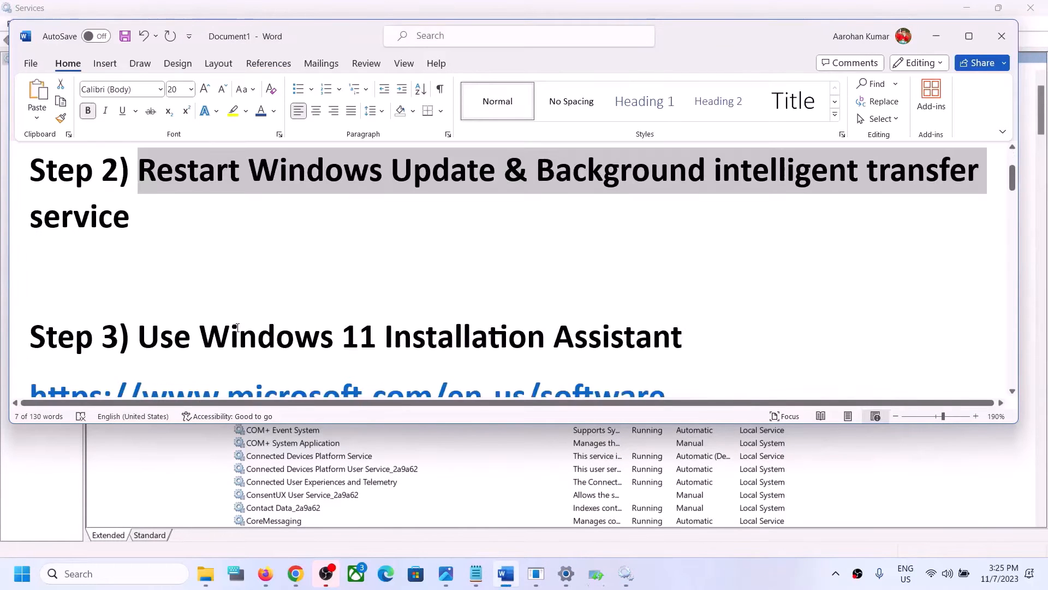
drag(149, 217, 614, 209)
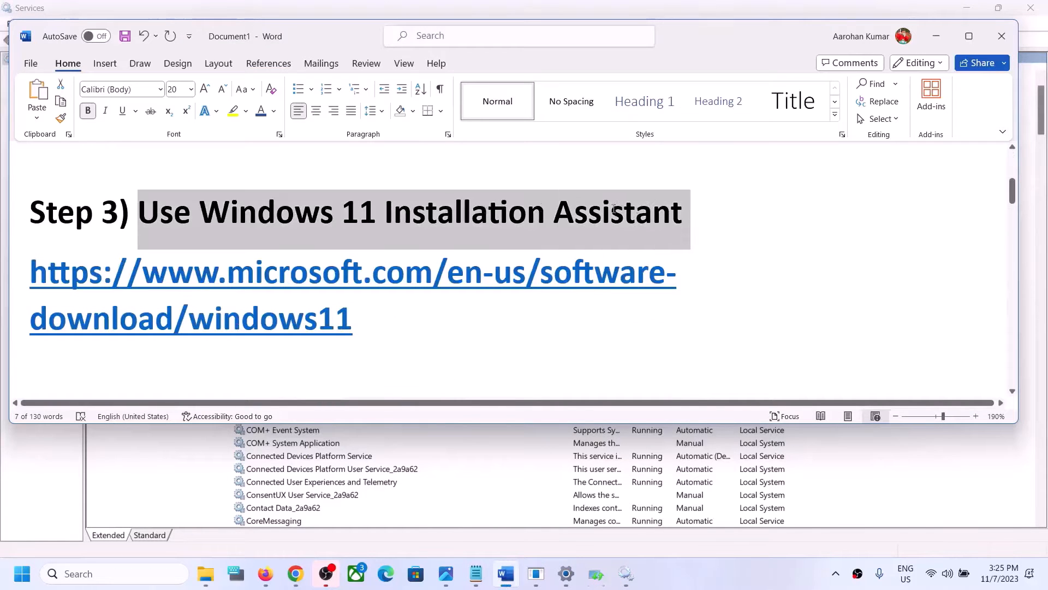
drag(362, 315, 17, 275)
key(ctrl+c)
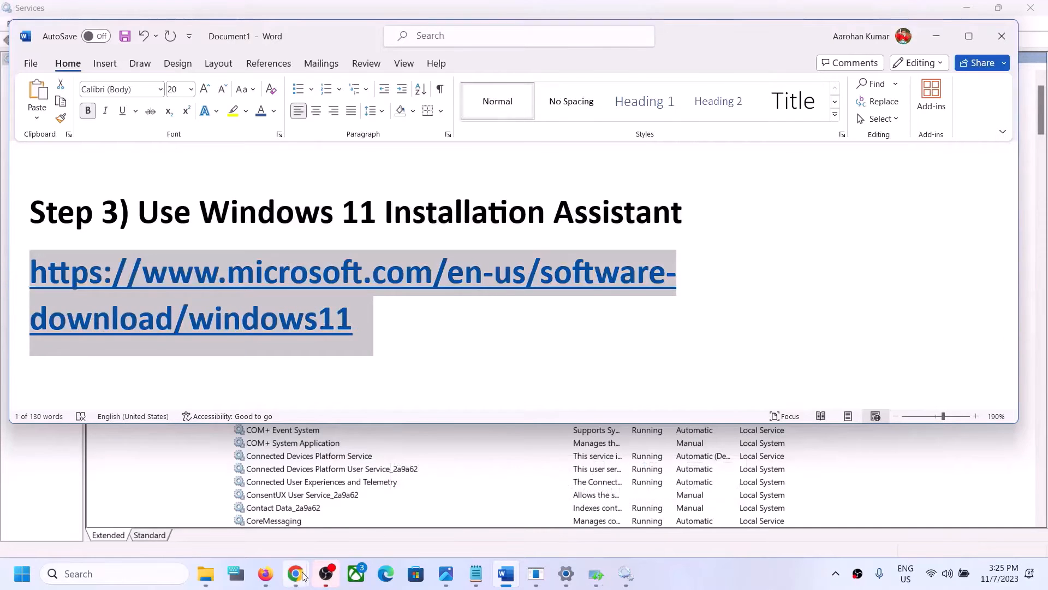
- Open the copied microsoft.com/en-us/software-download/windows11 link in a new Chrome window
right_click(302, 576)
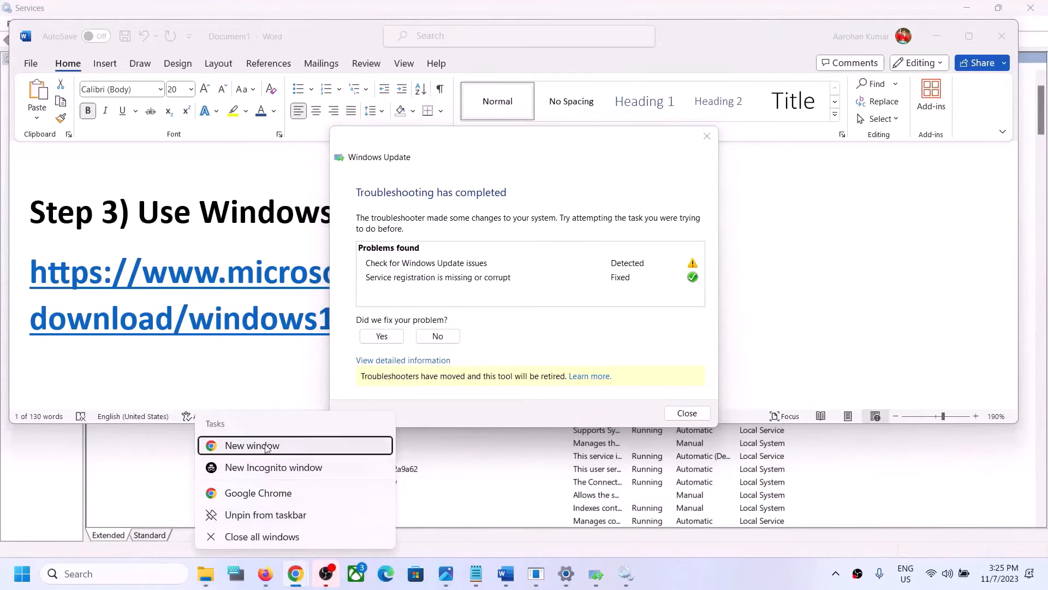
click(264, 446)
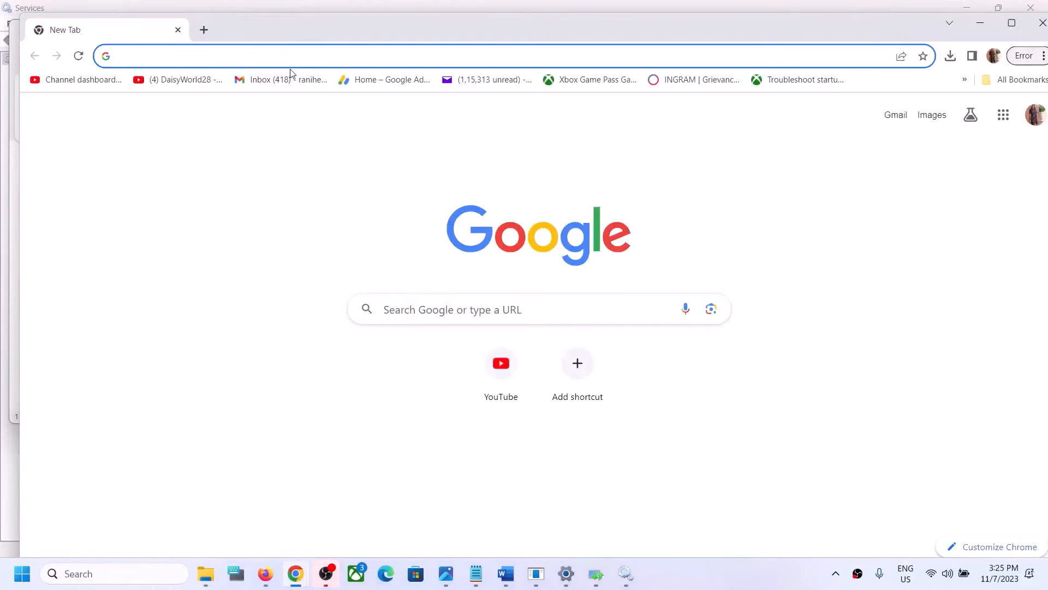
key(ctrl+v)
key(Return)
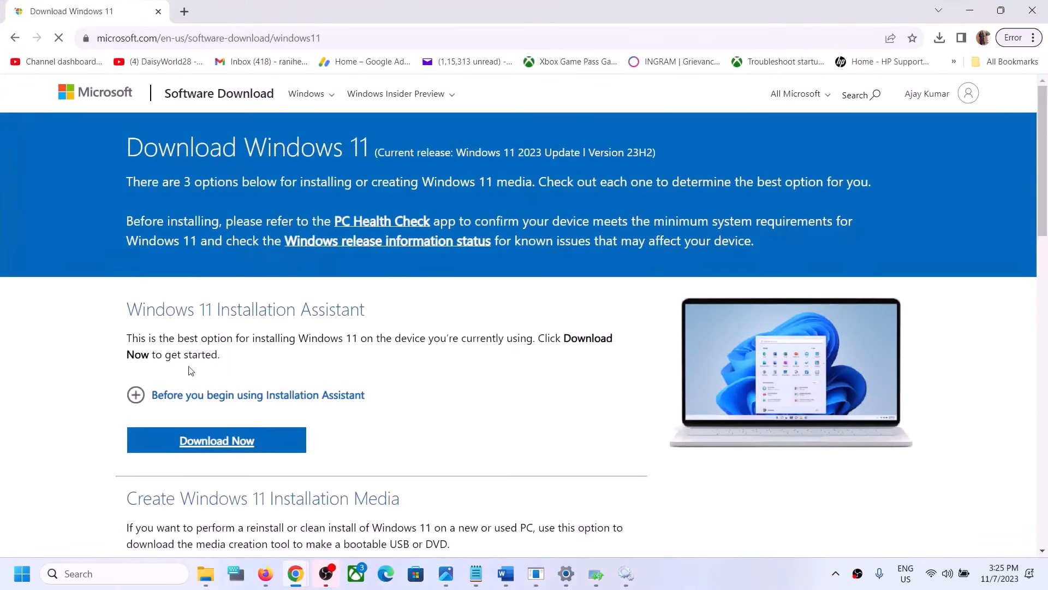
- Download the Windows 11 Installation Assistant, run the downloaded file and close the assistant after its check
drag(146, 309, 350, 309)
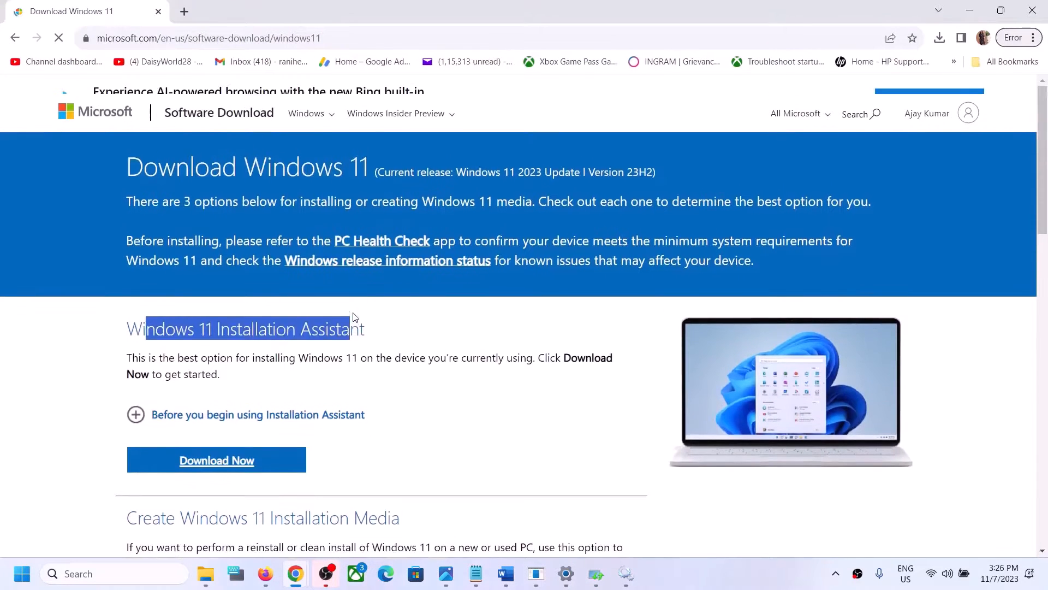
scroll(399, 363, down, 1)
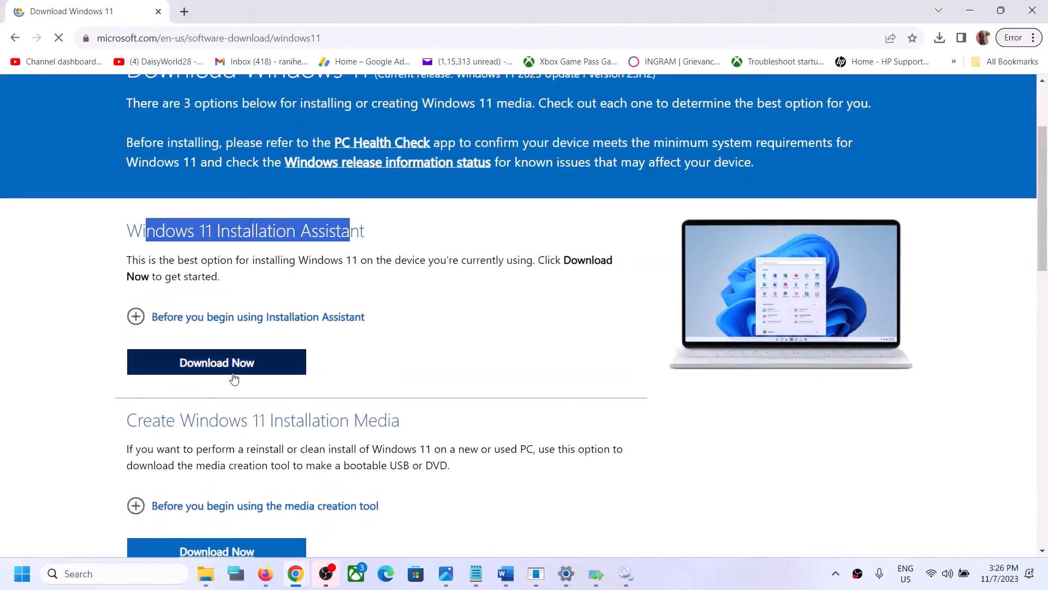
click(216, 372)
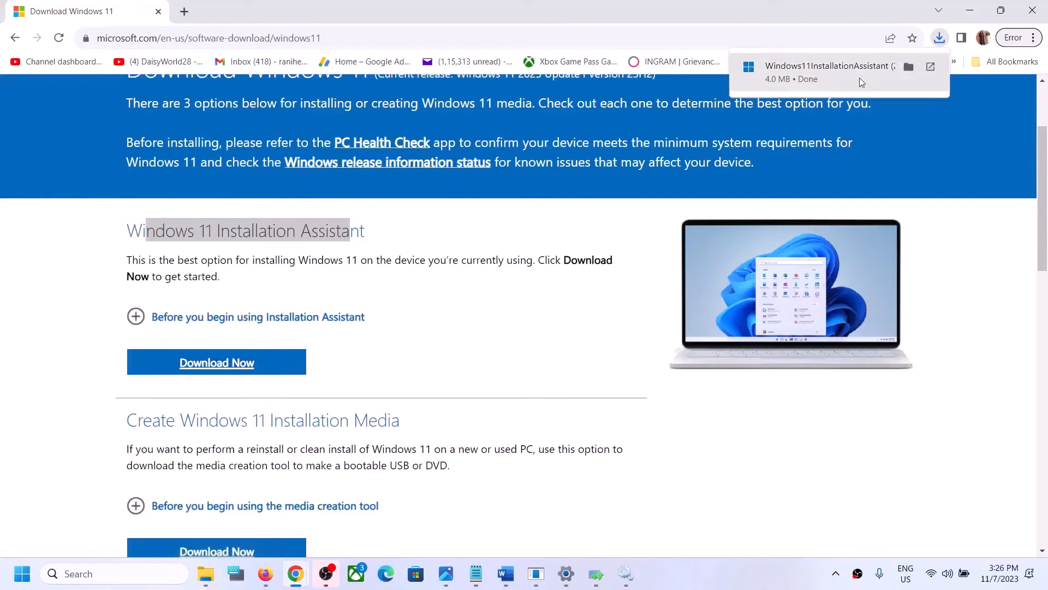
click(798, 79)
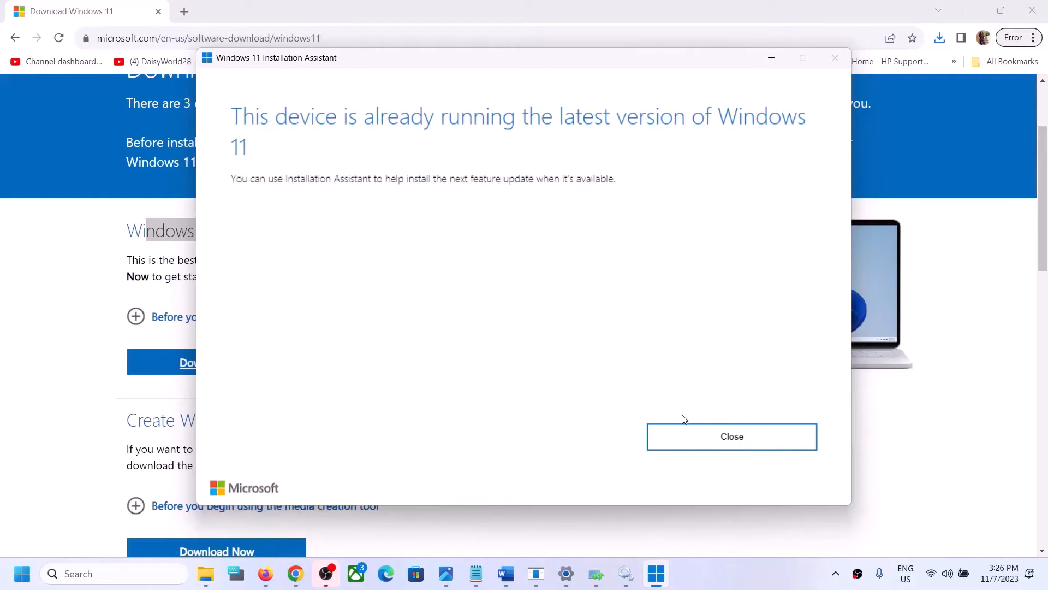
click(766, 448)
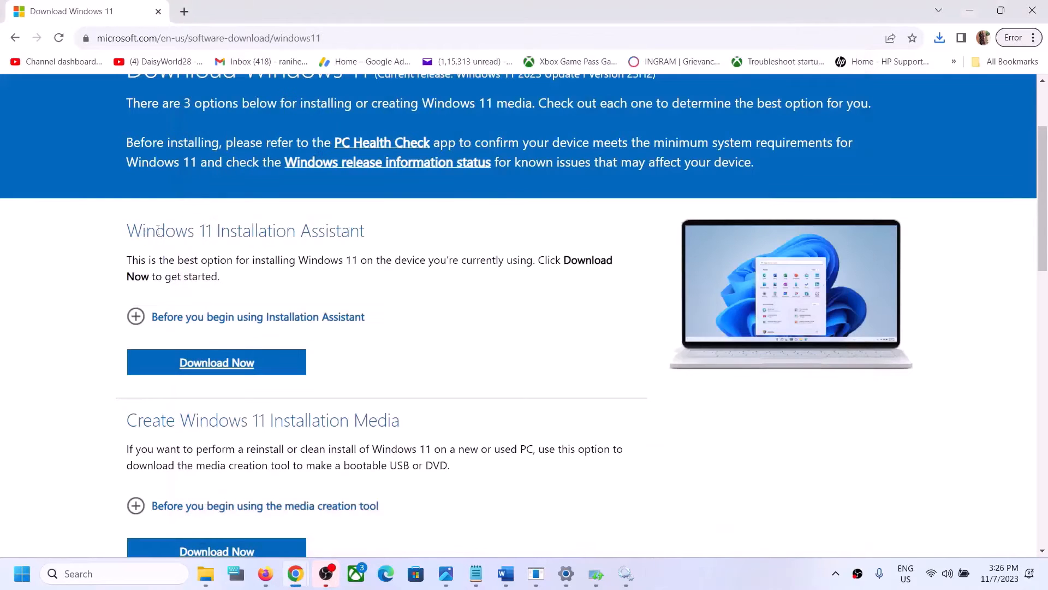
triple_click(401, 239)
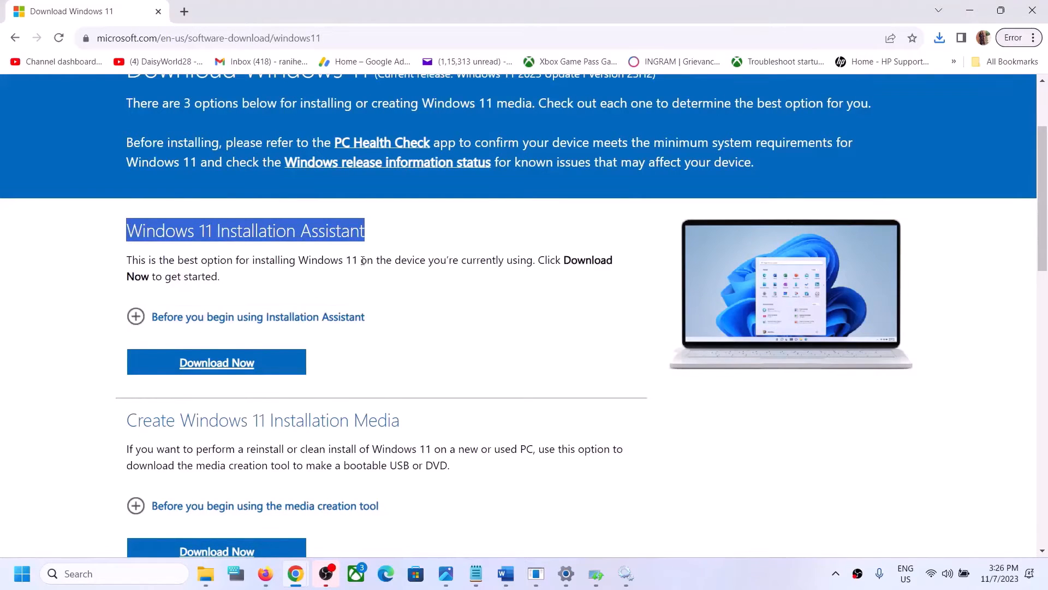
click(22, 573)
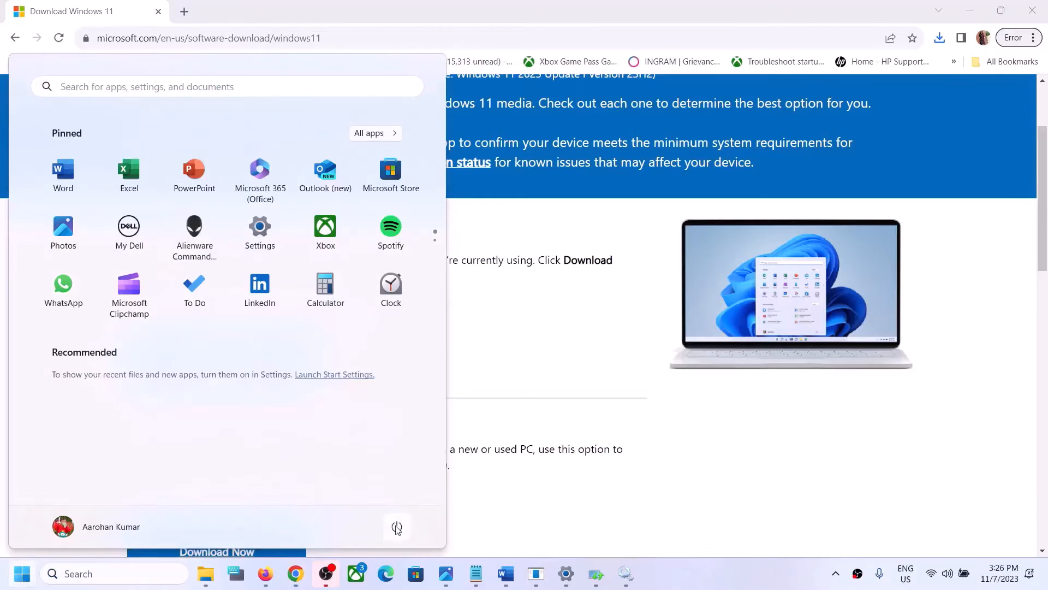
click(397, 526)
click(627, 320)
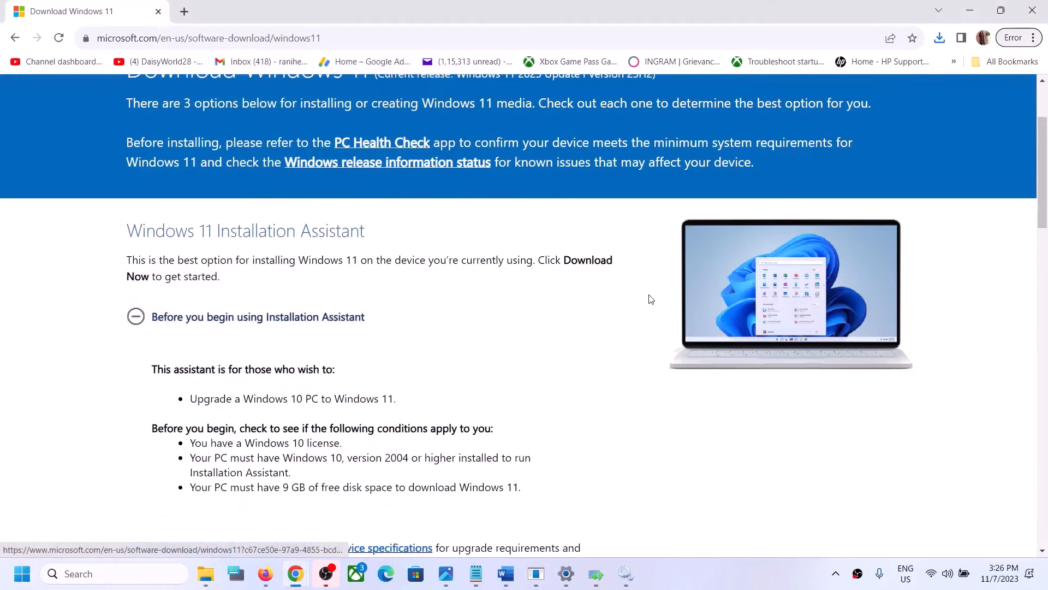
click(453, 325)
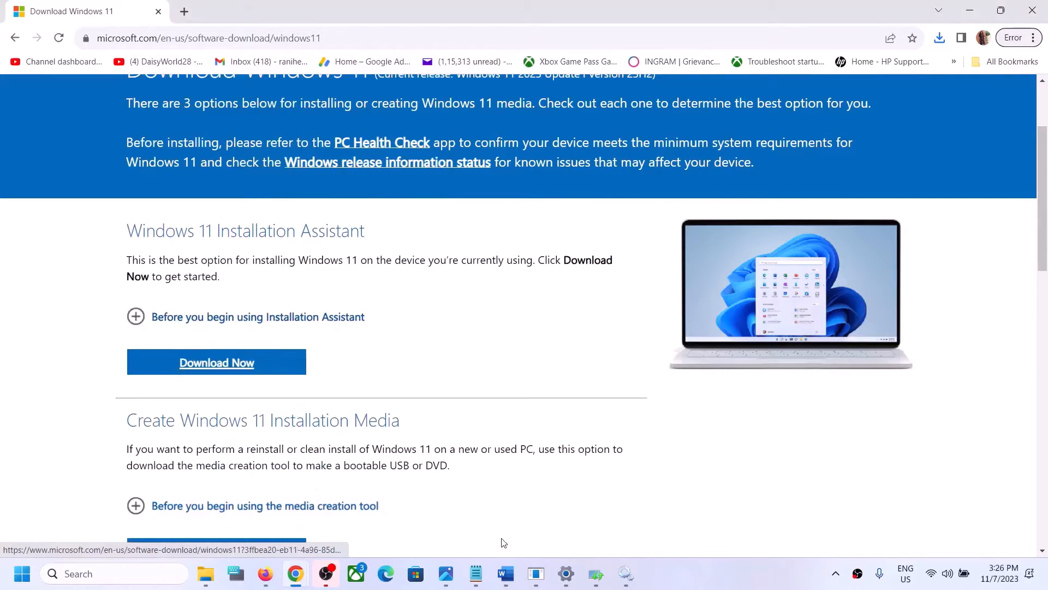
- Copy all the Windows Update reset commands under Step 5, from SC config trustedinstaller to net start appidsvc, in the Word document
click(506, 573)
scroll(250, 295, down, 3)
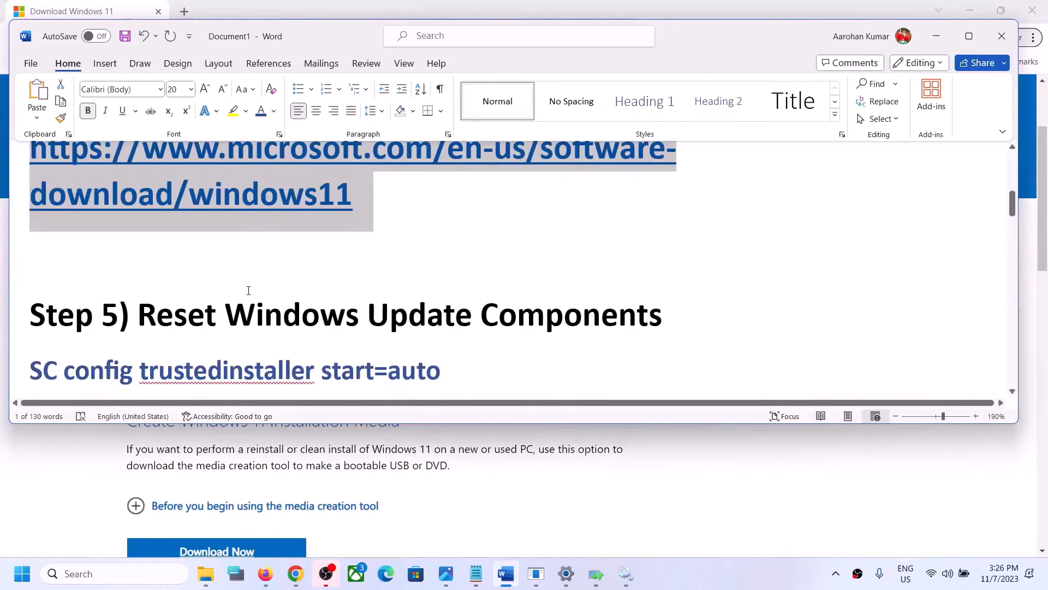
drag(139, 248, 610, 252)
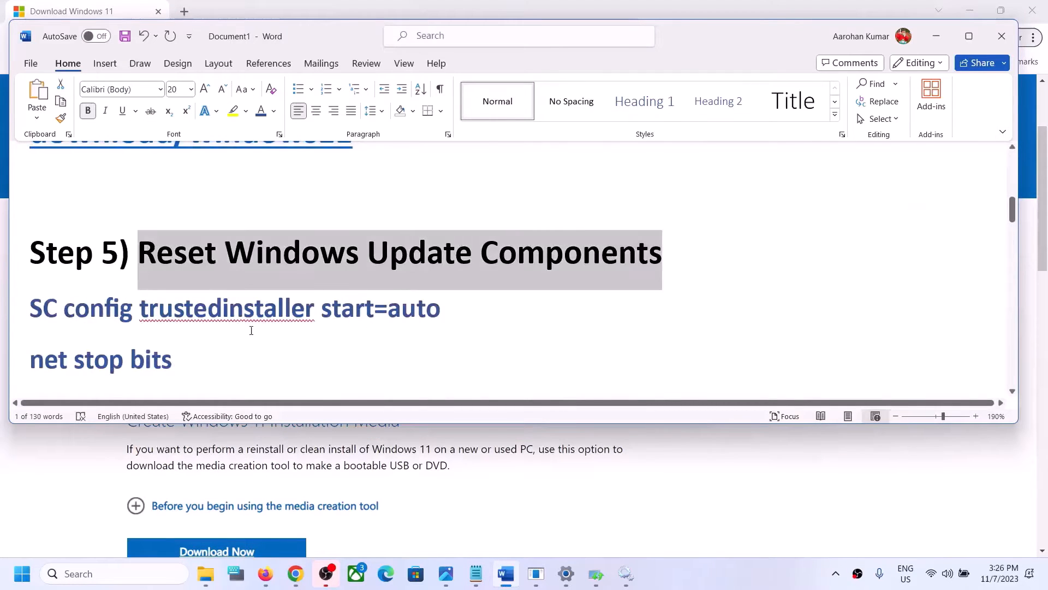
scroll(119, 280, down, 1)
drag(26, 246, 233, 304)
scroll(233, 304, down, 1)
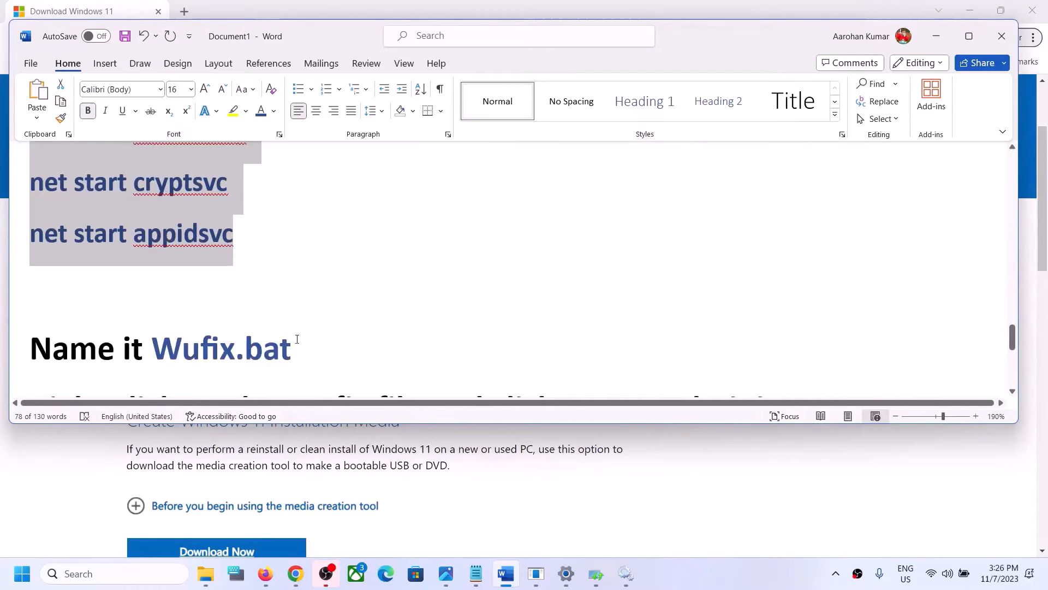
scroll(191, 265, up, 2)
right_click(171, 257)
click(217, 307)
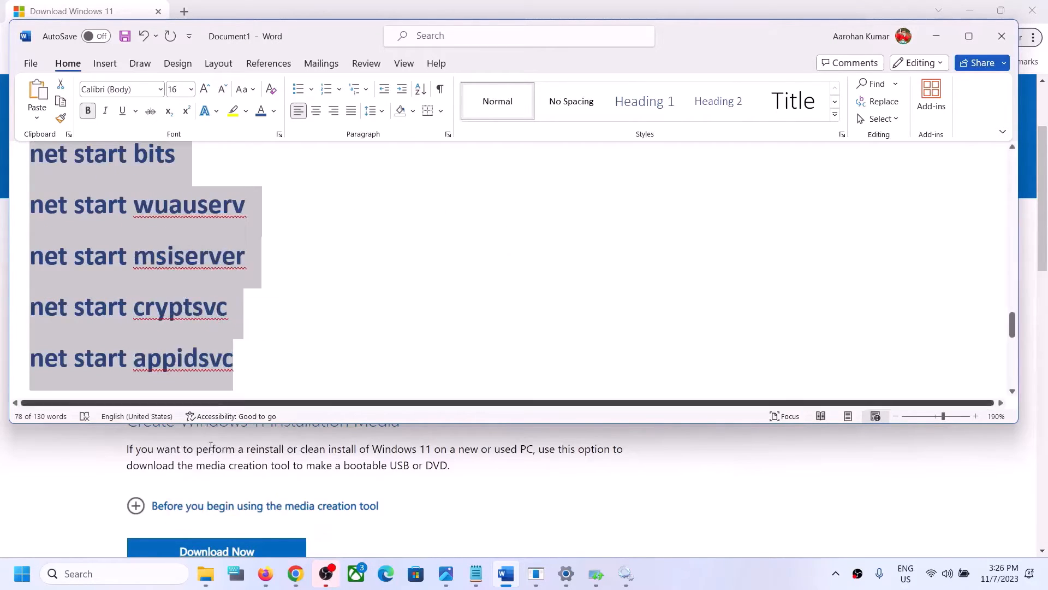
- Open a maximized Notepad window and paste the copied reset commands into the empty file
click(140, 573)
text(ote)
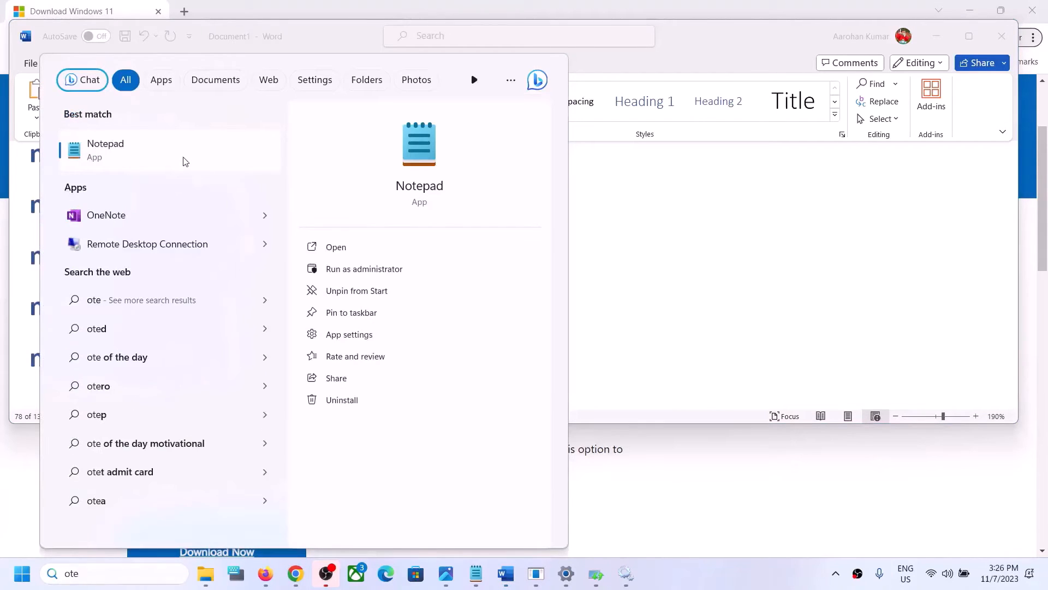
click(185, 160)
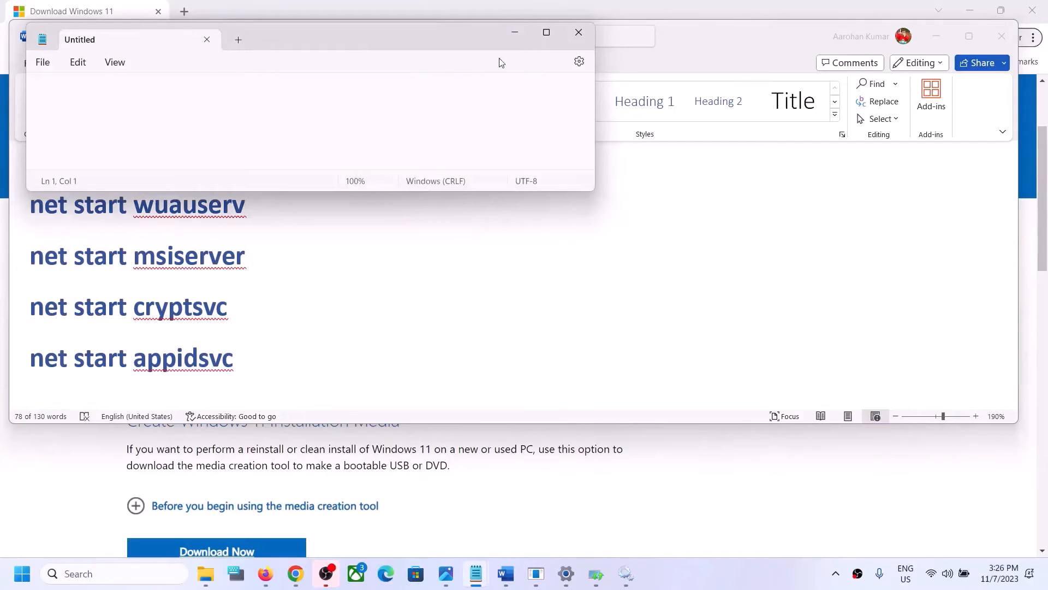
click(546, 32)
right_click(67, 95)
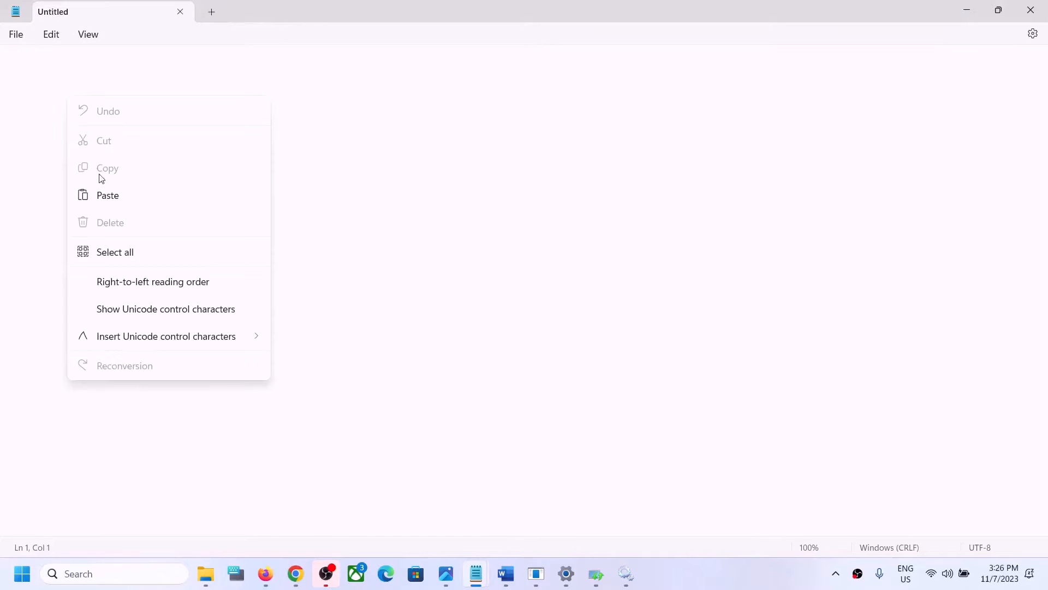
click(99, 193)
- Save the commands to the Desktop as Wufix.bat, the name given in the Word document, with the file type All files
click(24, 41)
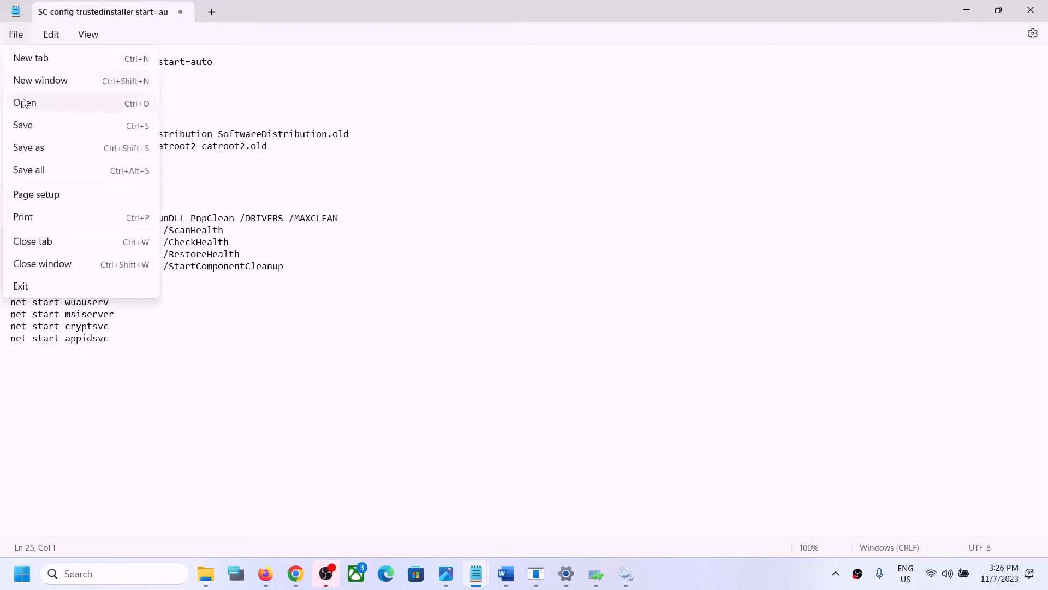
click(28, 146)
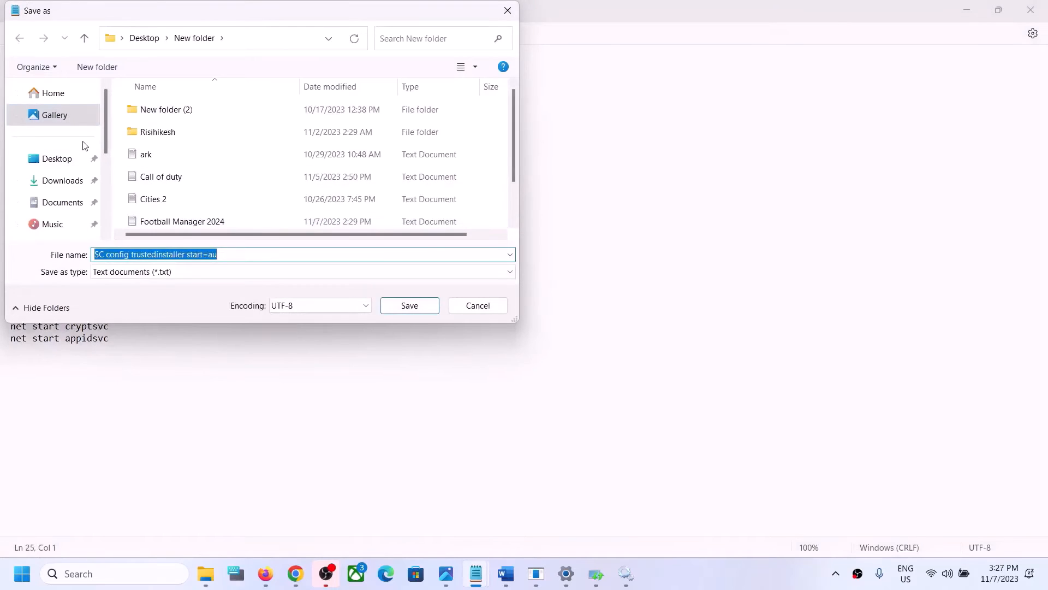
click(56, 159)
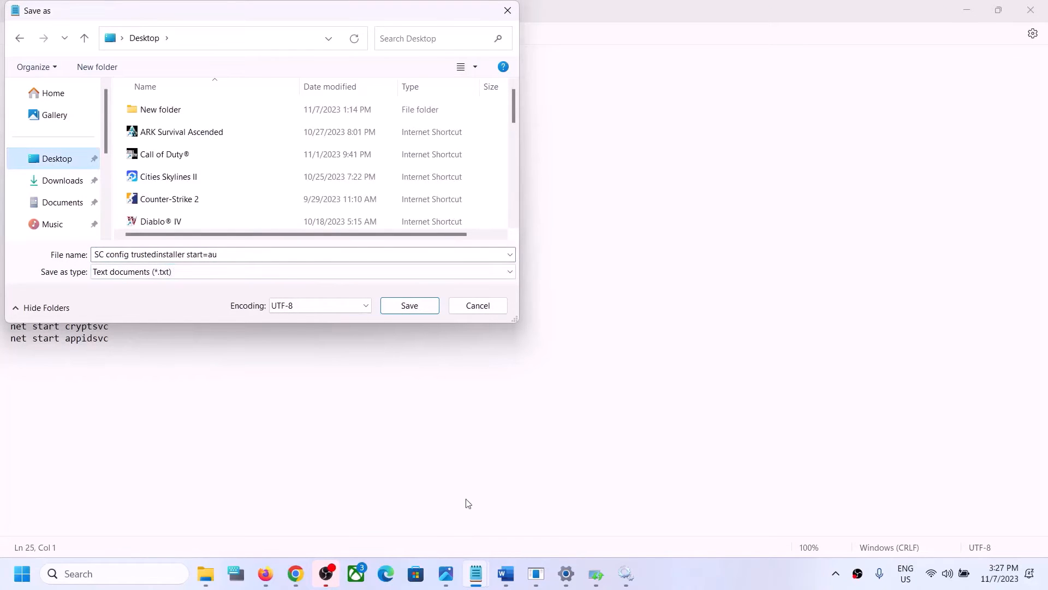
click(497, 575)
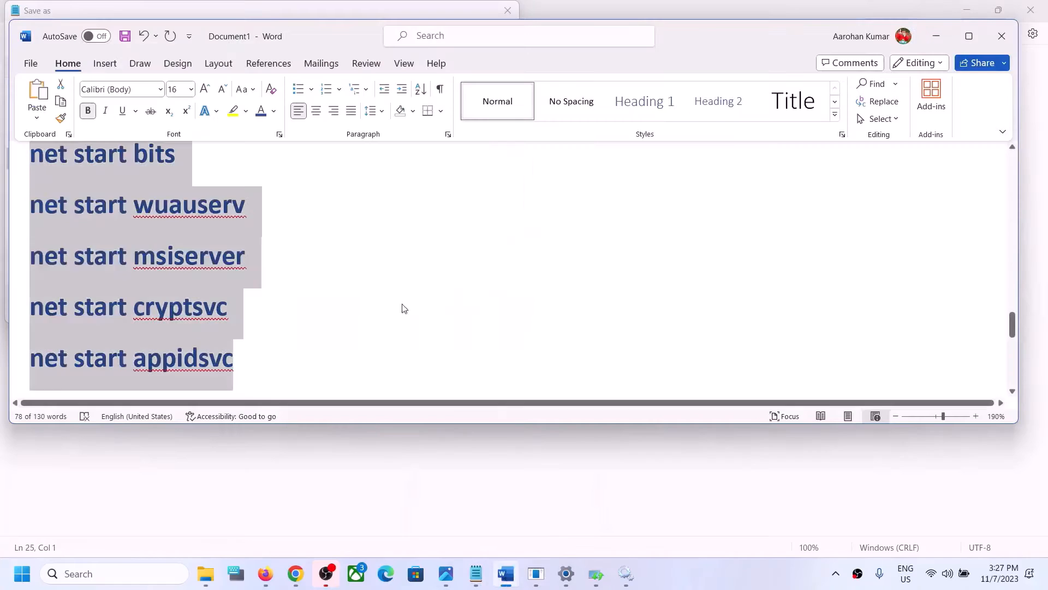
scroll(400, 307, down, 3)
drag(298, 342, 194, 342)
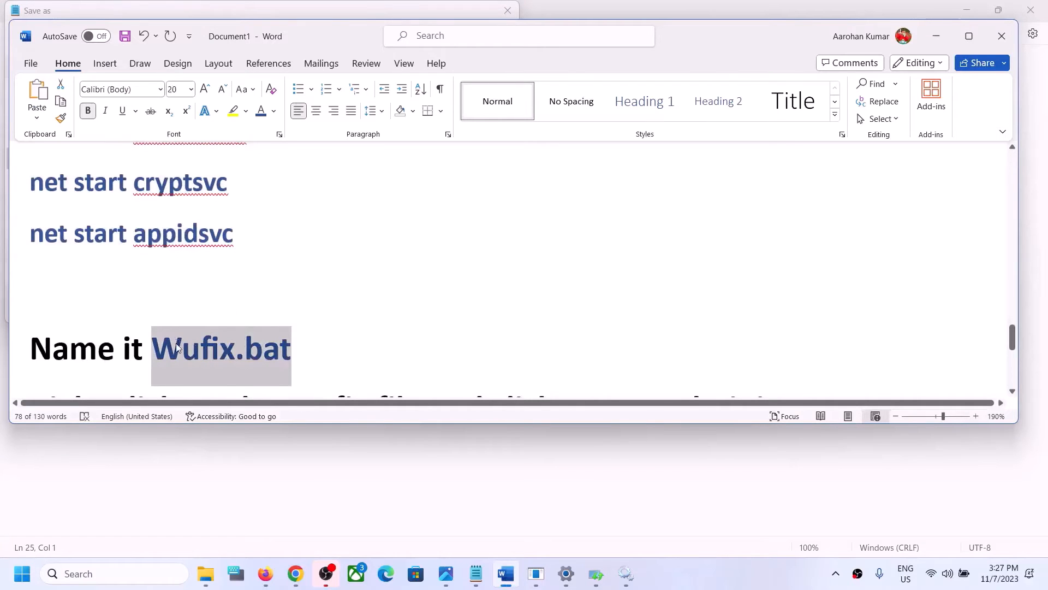
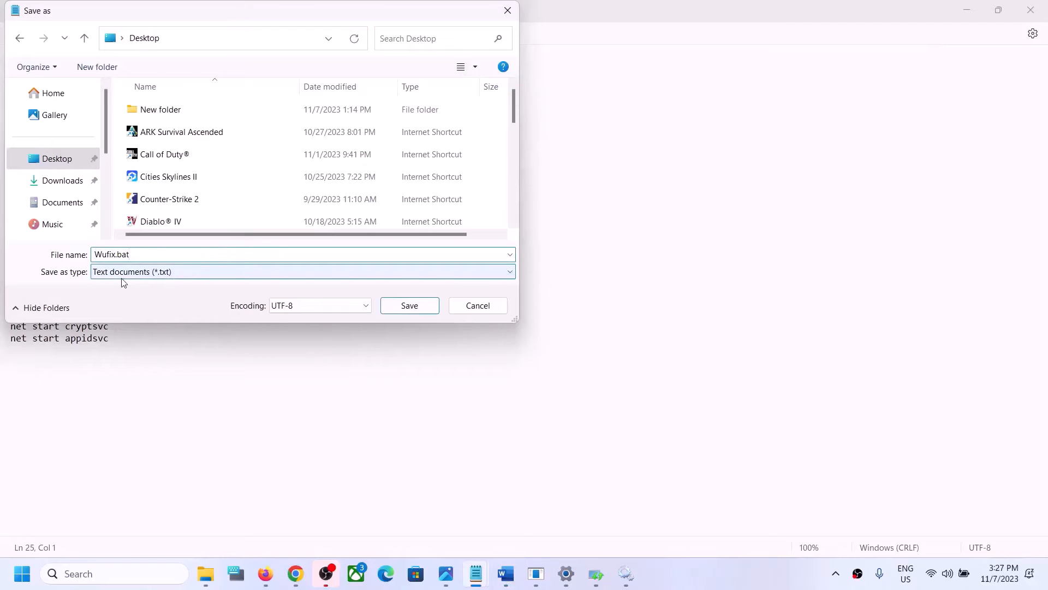
click(118, 273)
click(119, 296)
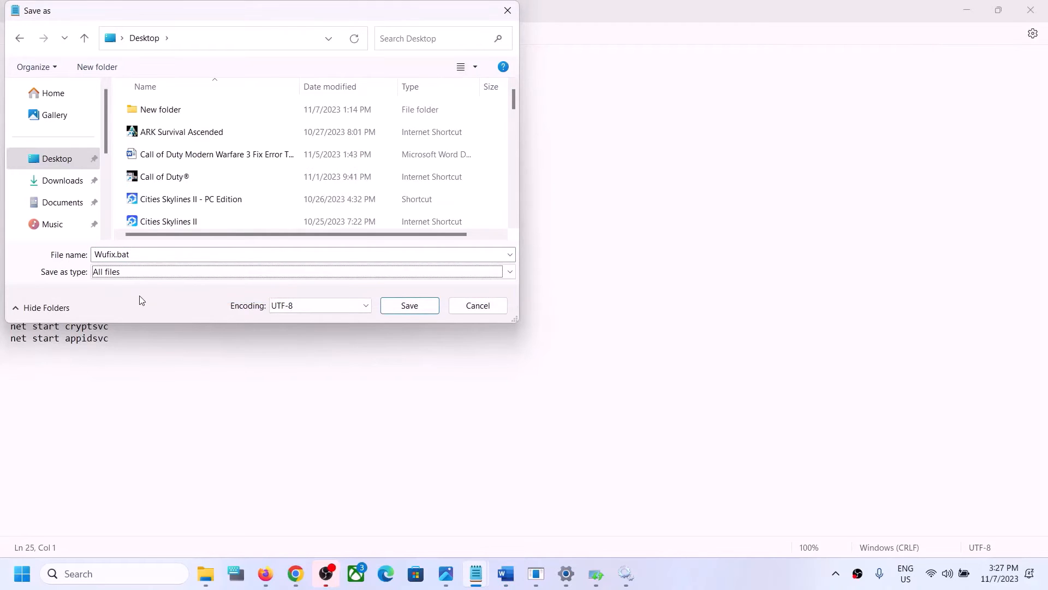
click(427, 307)
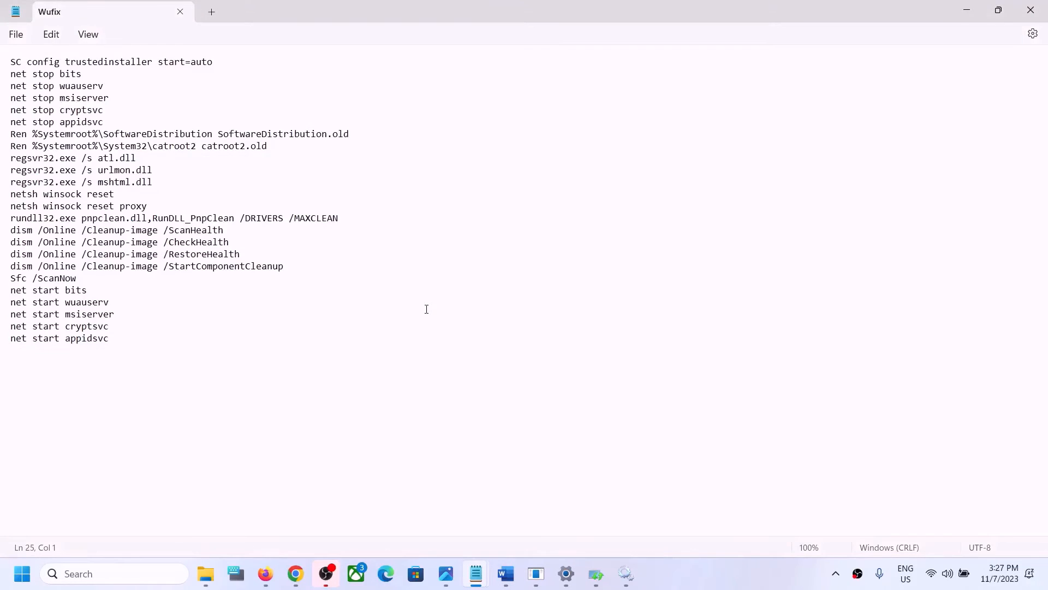
- Show the desktop, move the Wufix file between the EA and Battle.net icons, and close the troubleshooter and About Windows dialogs
key(super+d)
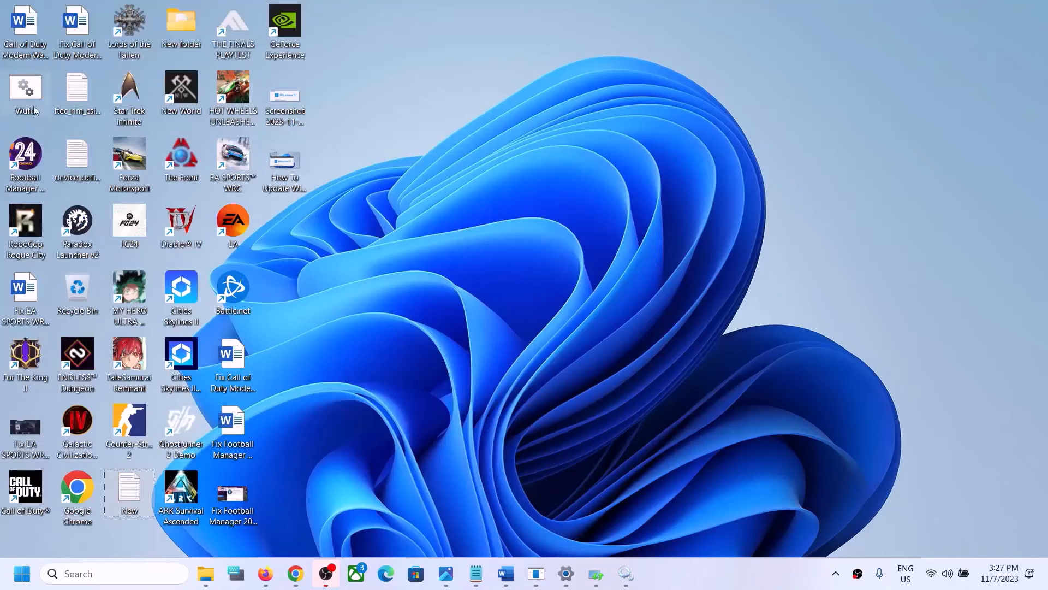
drag(34, 111, 286, 244)
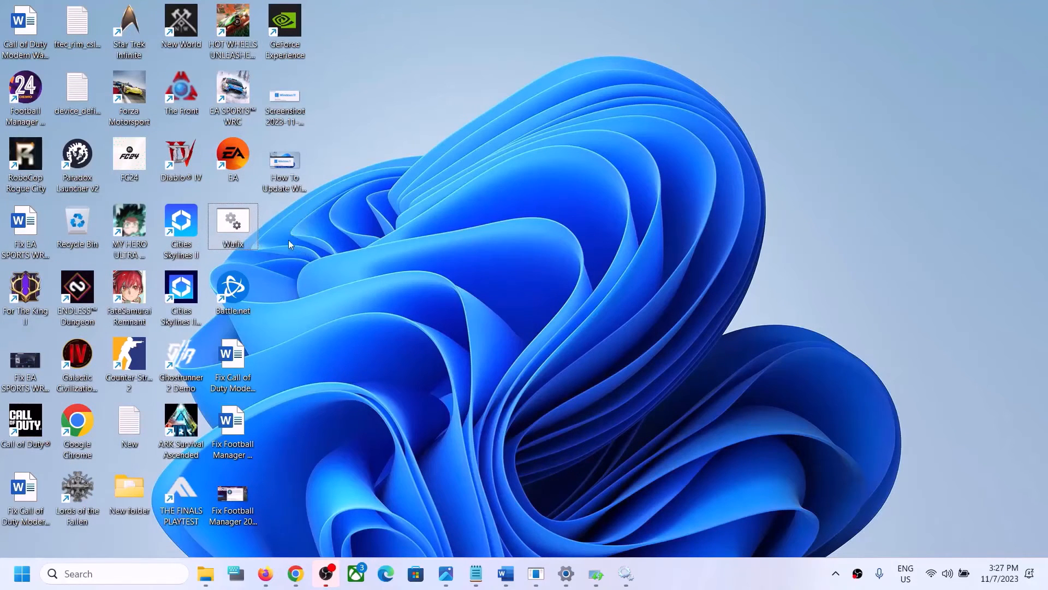
right_click(241, 237)
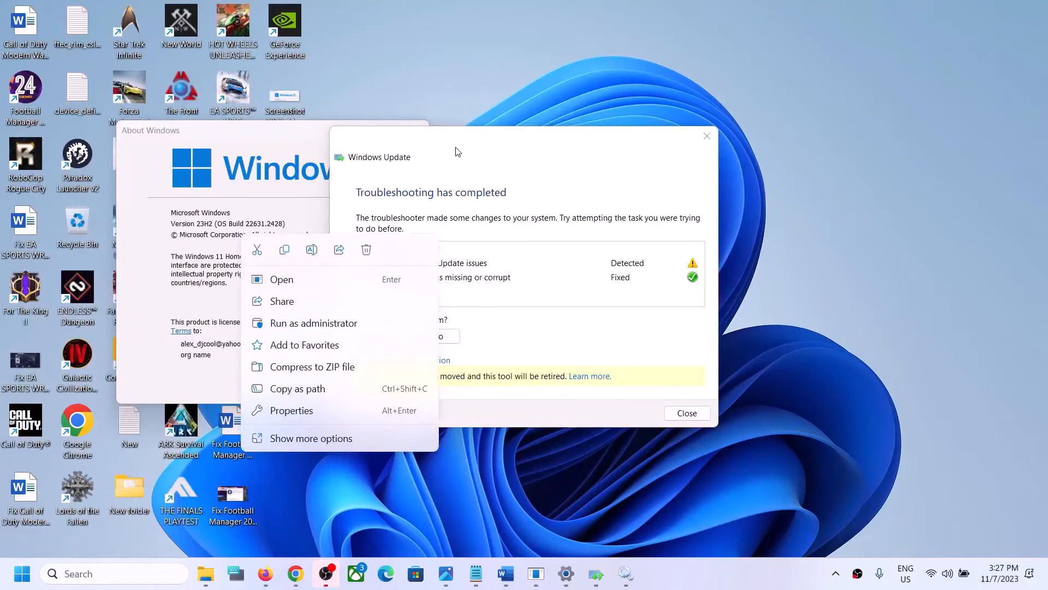
click(707, 136)
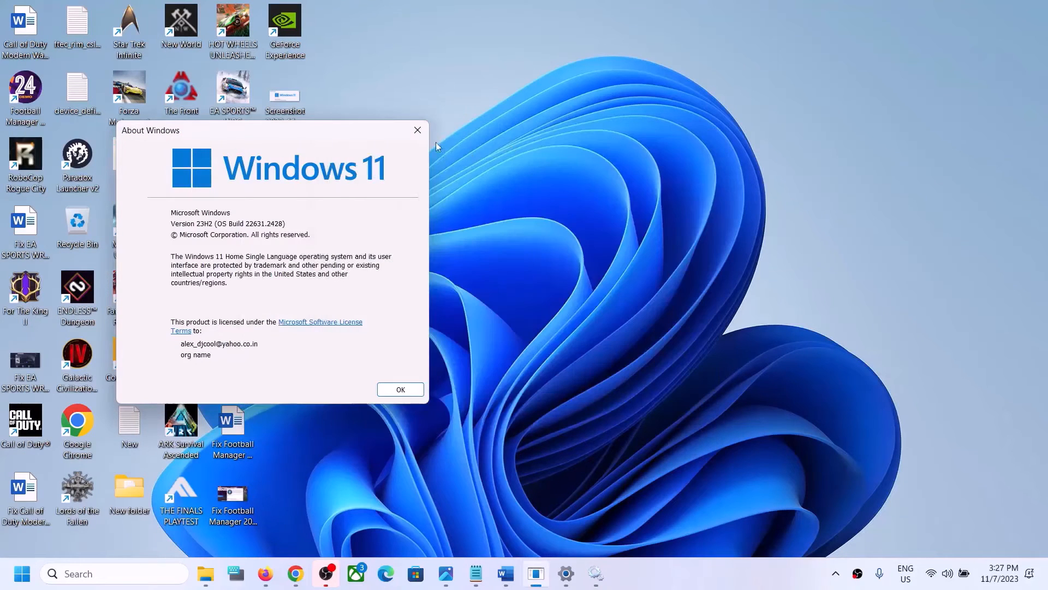
click(419, 131)
- Run the Wufix batch file as administrator and answer its prompt about stopping the Cryptographic Services service
right_click(245, 228)
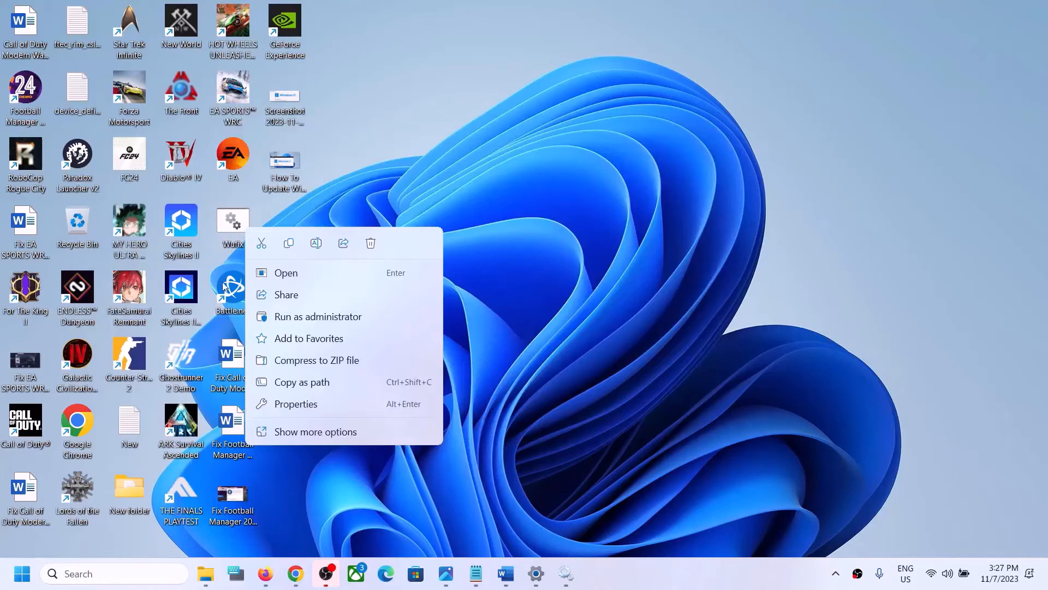
click(238, 232)
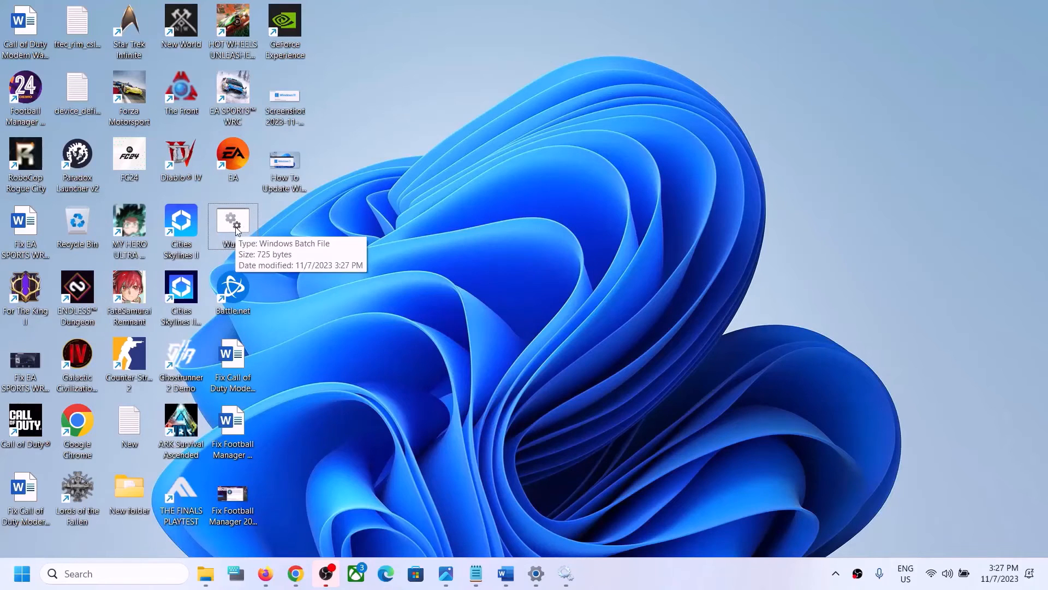
right_click(238, 230)
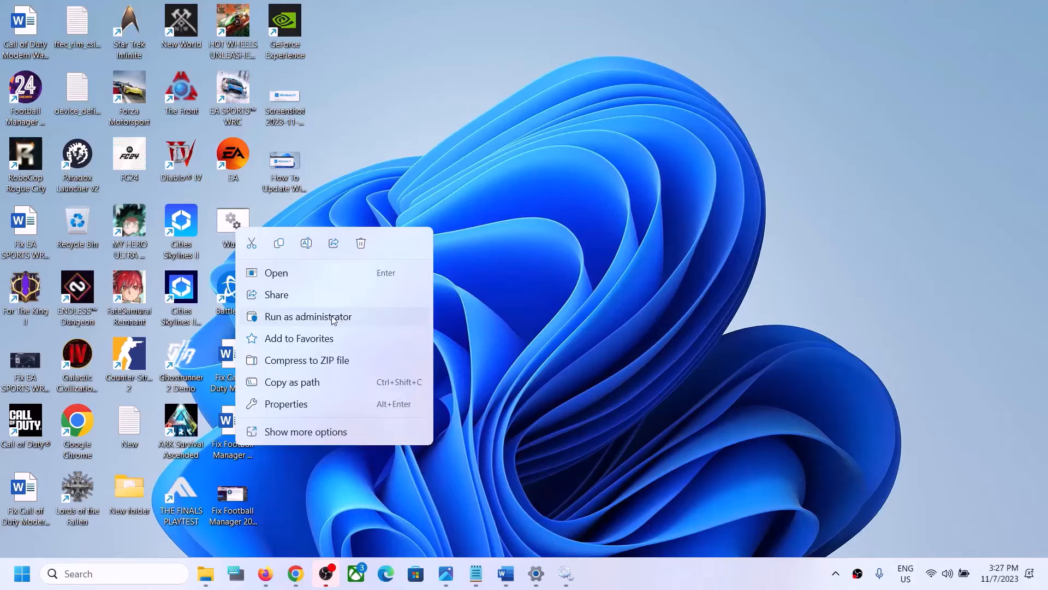
click(510, 313)
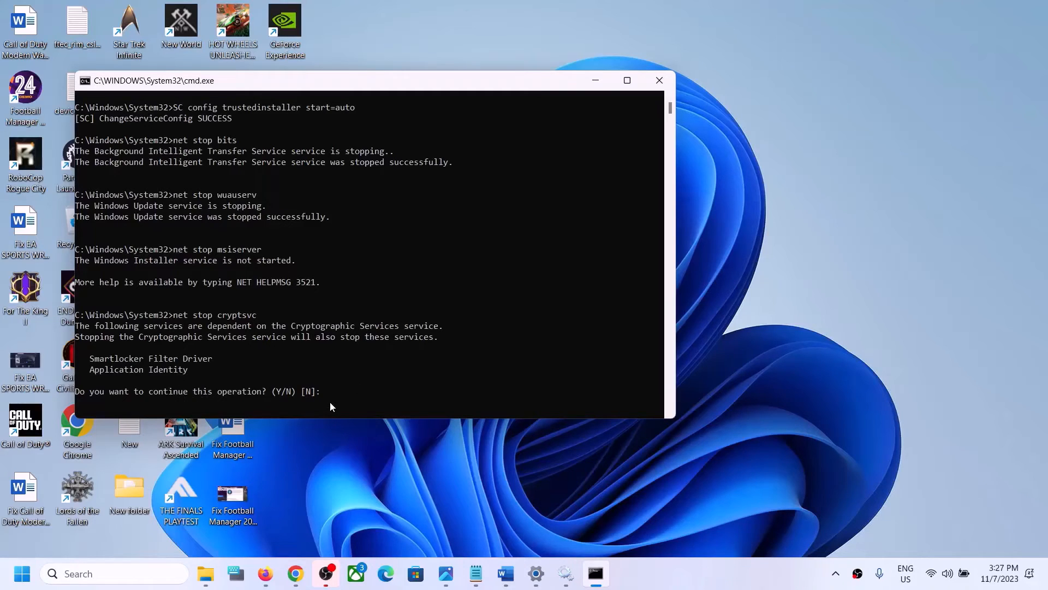
key(Return)
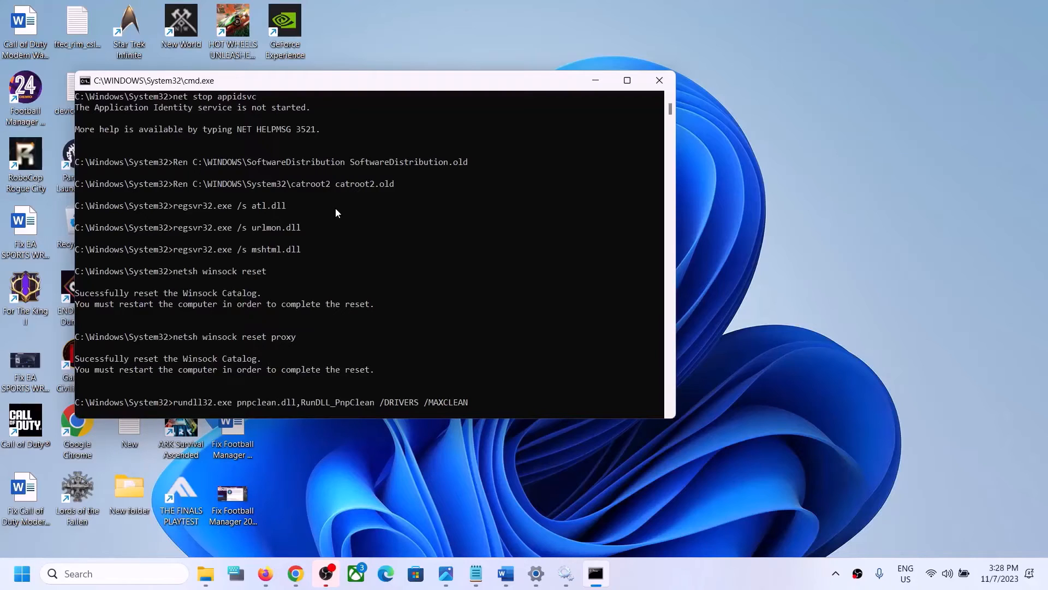
scroll(350, 273, down, 3)
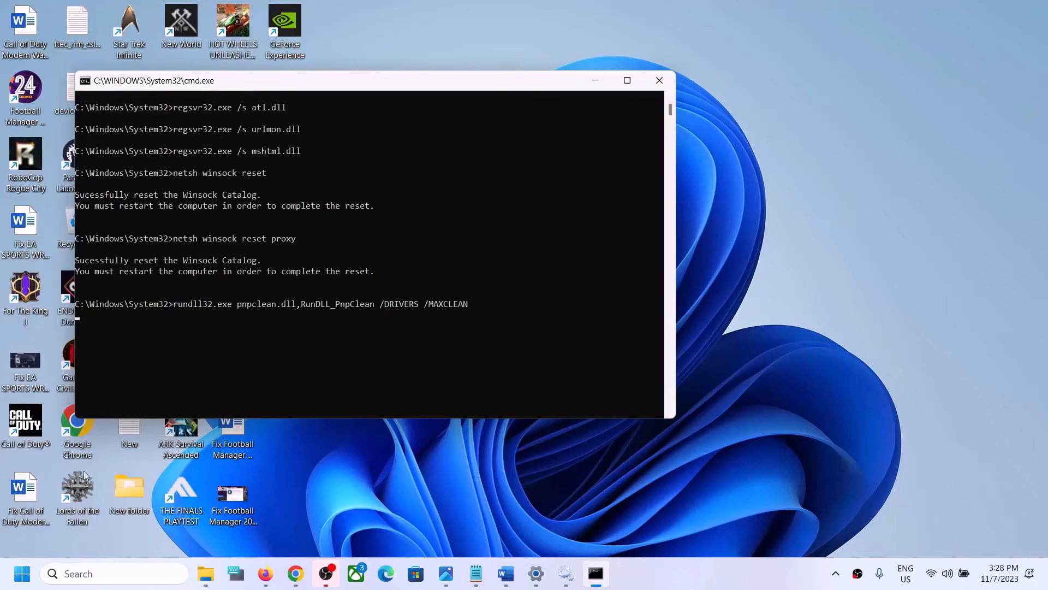
- Show the computer's power options, dismiss them without restarting, and minimize the command window running the script
click(18, 568)
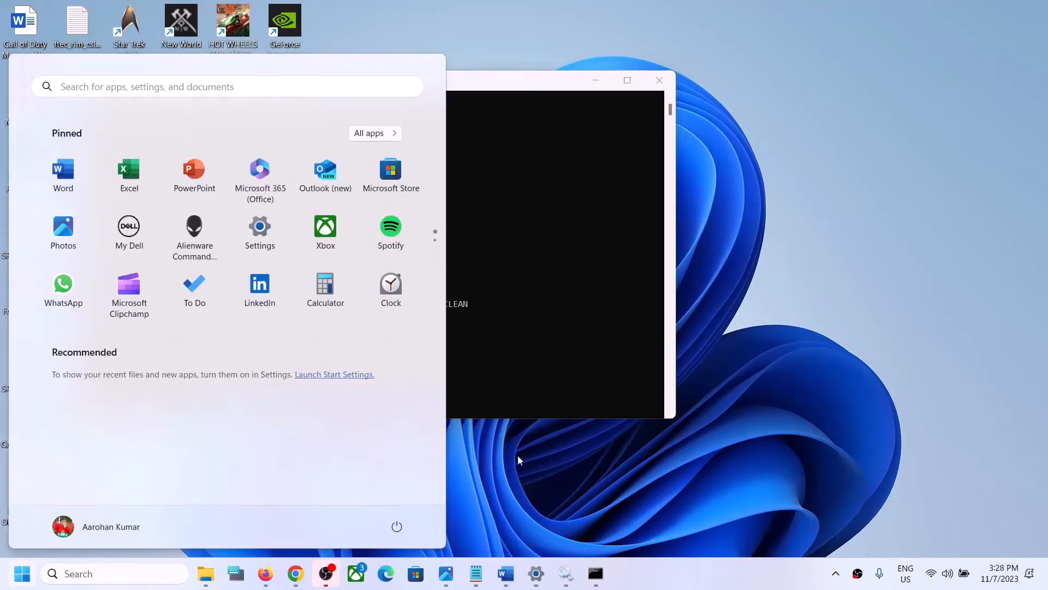
click(397, 526)
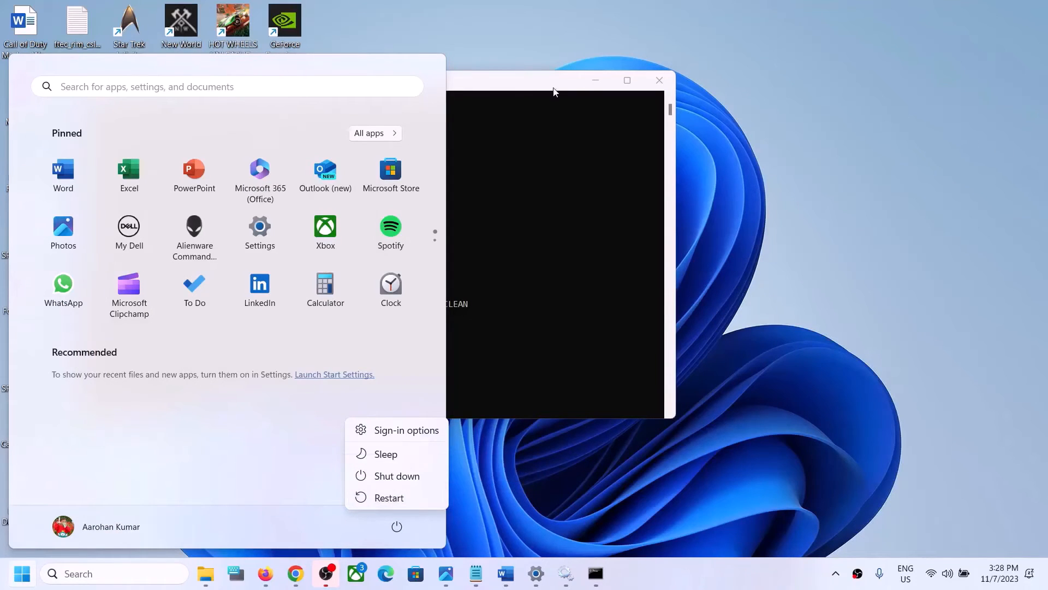
click(592, 78)
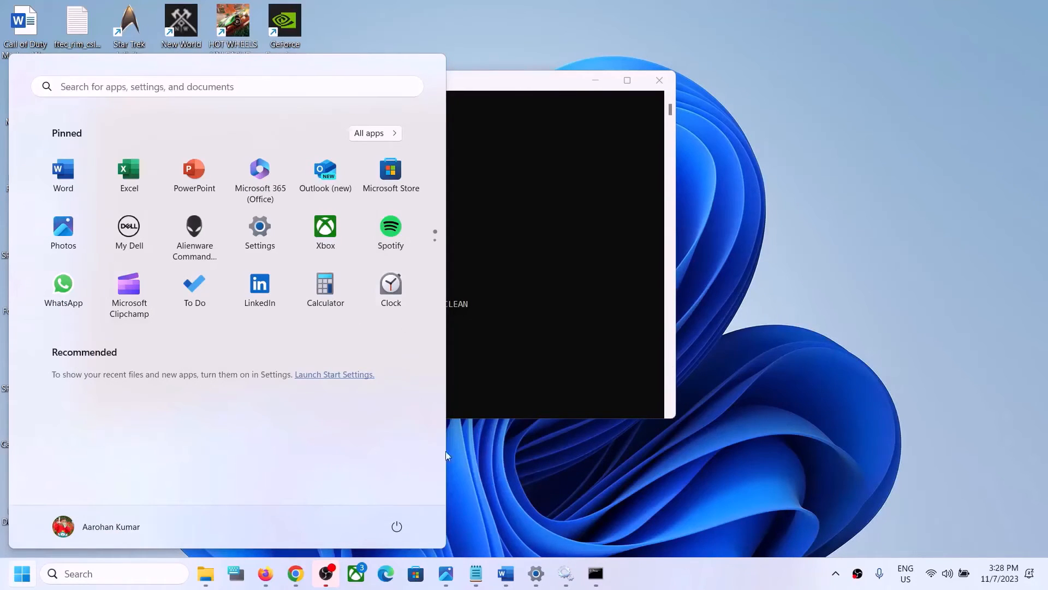
click(596, 80)
click(599, 81)
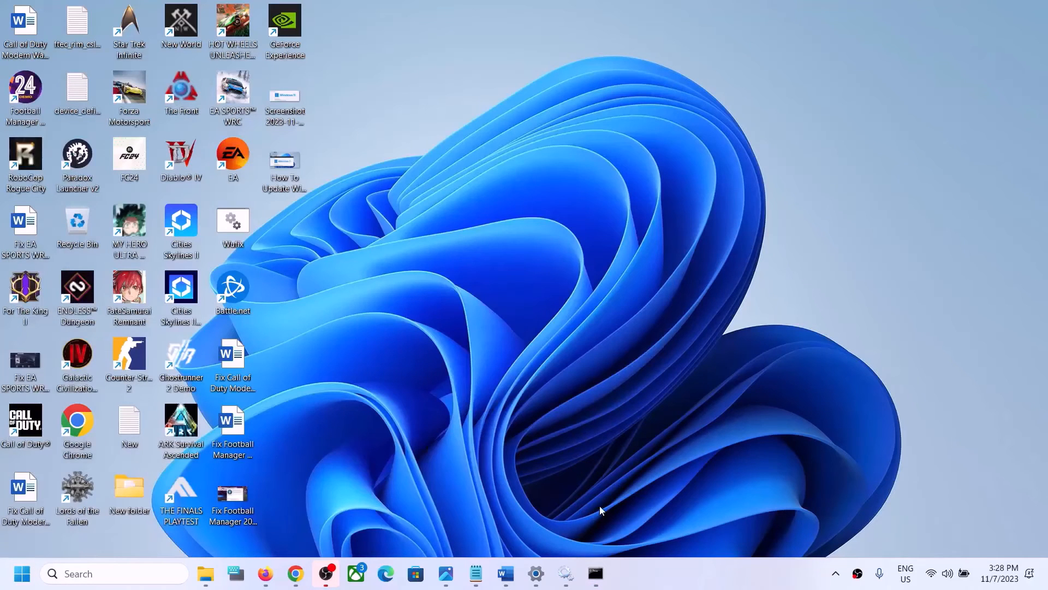
- Go to Step 6 in the Word document and select its heading text "Use Media Creation Tool"
click(506, 573)
scroll(222, 346, down, 3)
scroll(222, 346, down, 3)
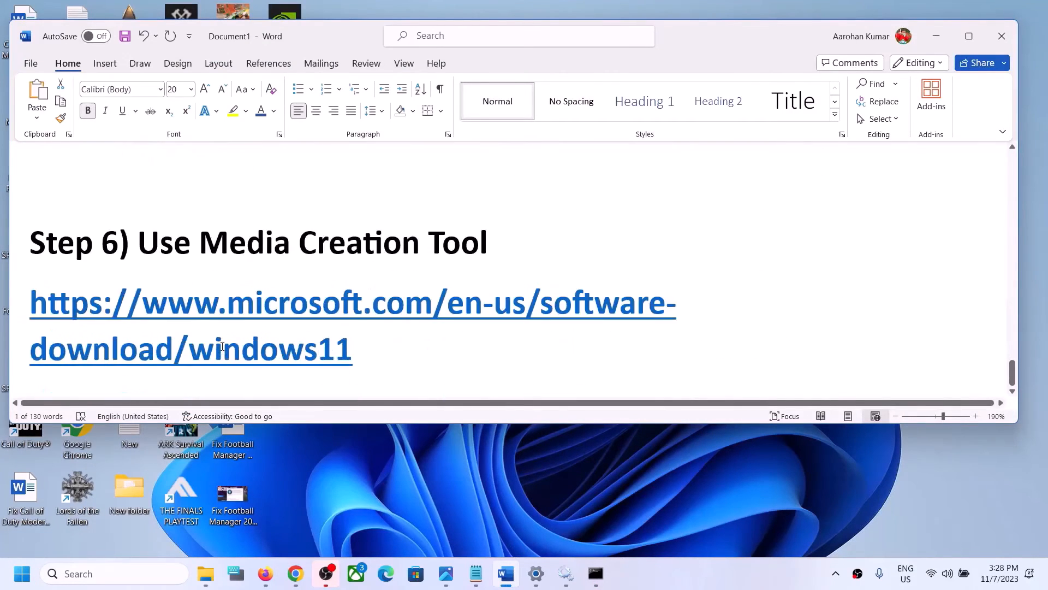
drag(161, 251, 486, 250)
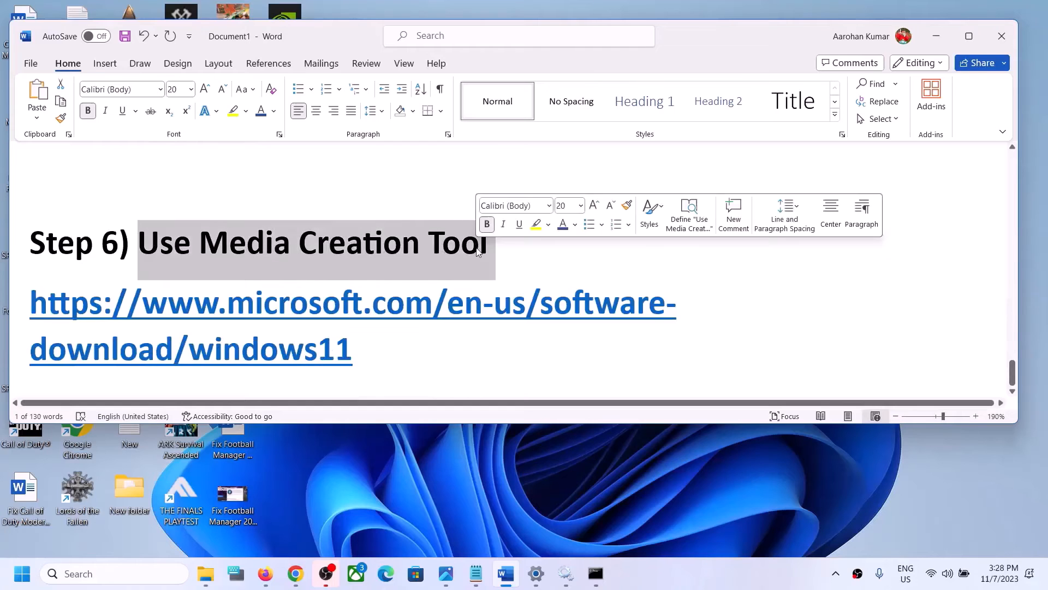
- Select the Windows 11 download link under Step 6 and highlight the media creation tool mention on Microsoft's download page in the browser
drag(377, 349, 34, 306)
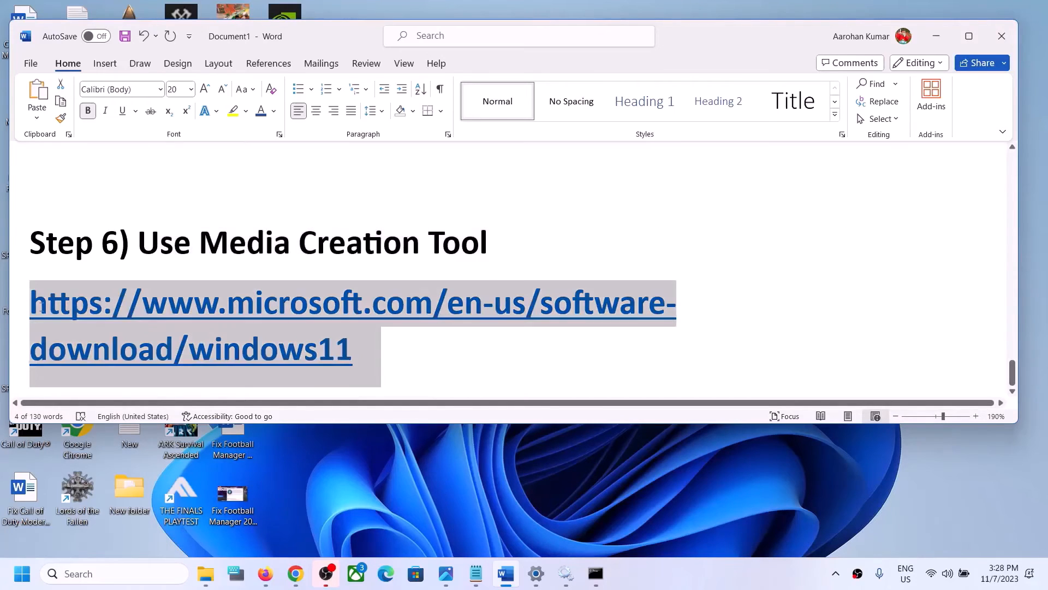
click(737, 580)
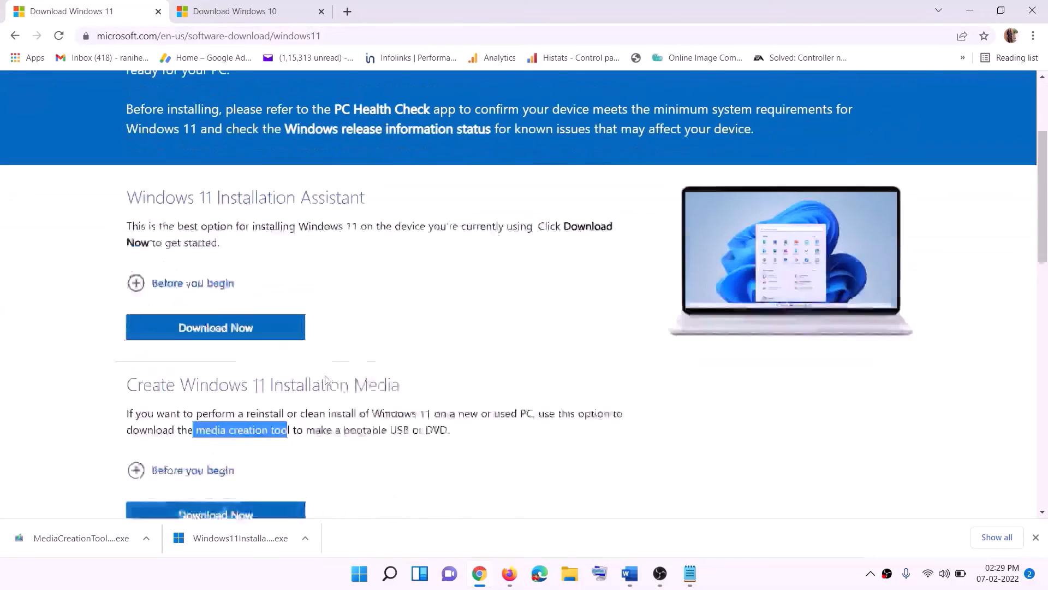
scroll(240, 382, down, 2)
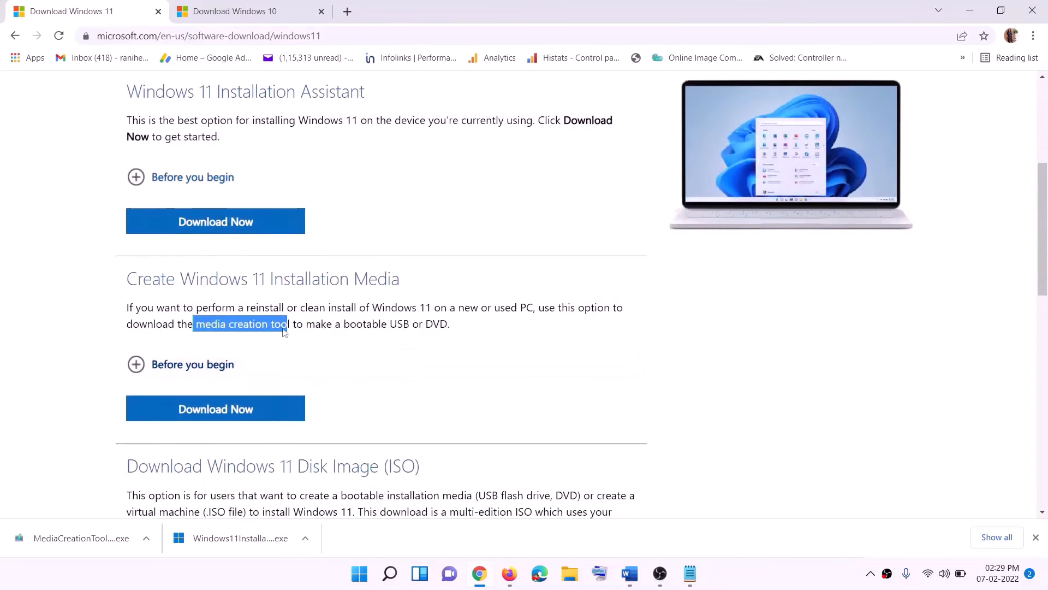
drag(195, 324, 303, 324)
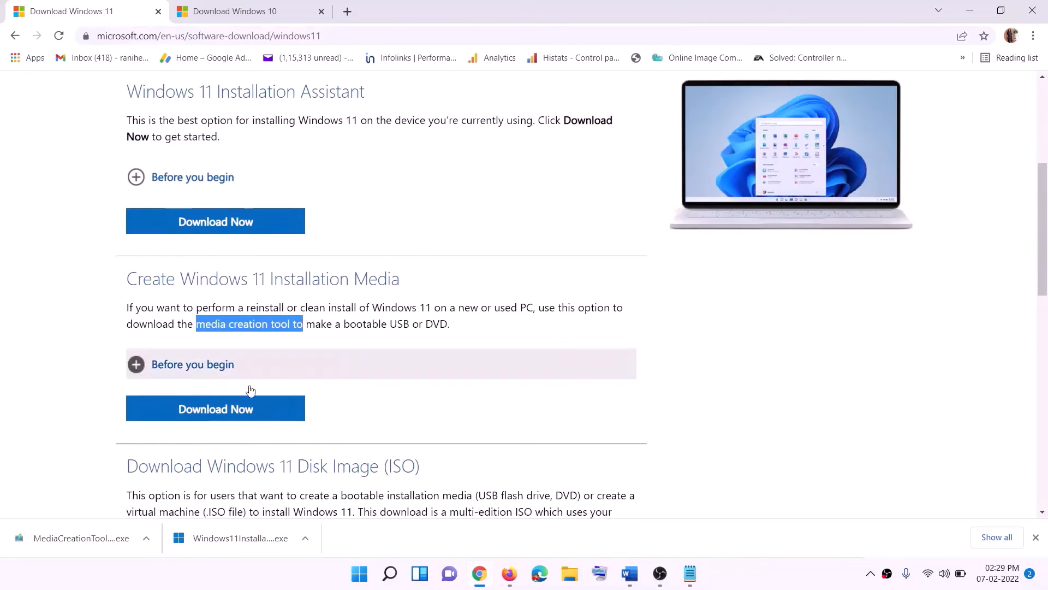
- Download the tool from the Create Windows 11 Installation Media section and run the downloaded MediaCreationTool file
click(207, 417)
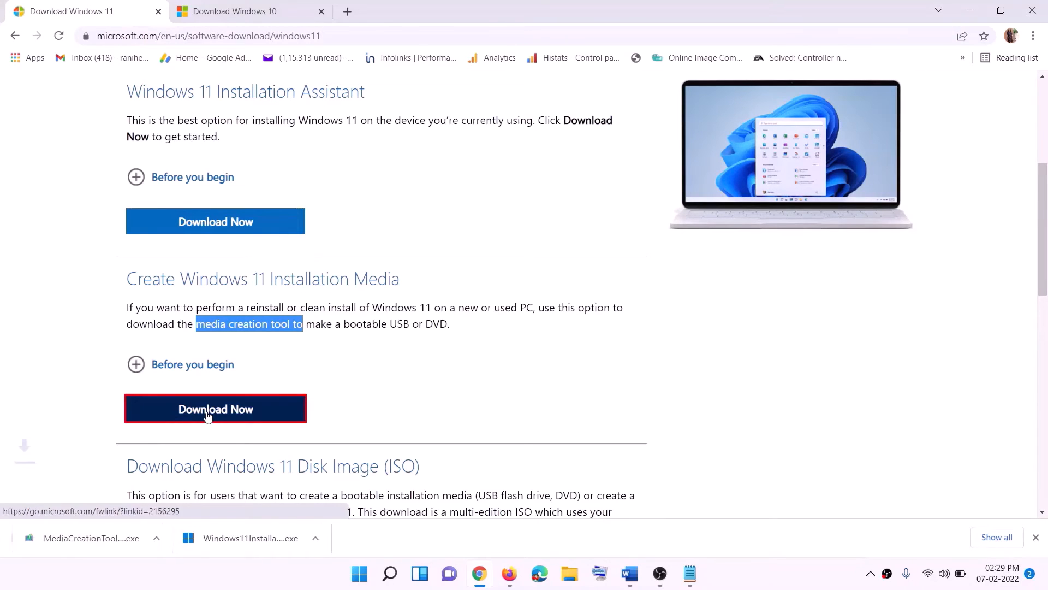
click(73, 541)
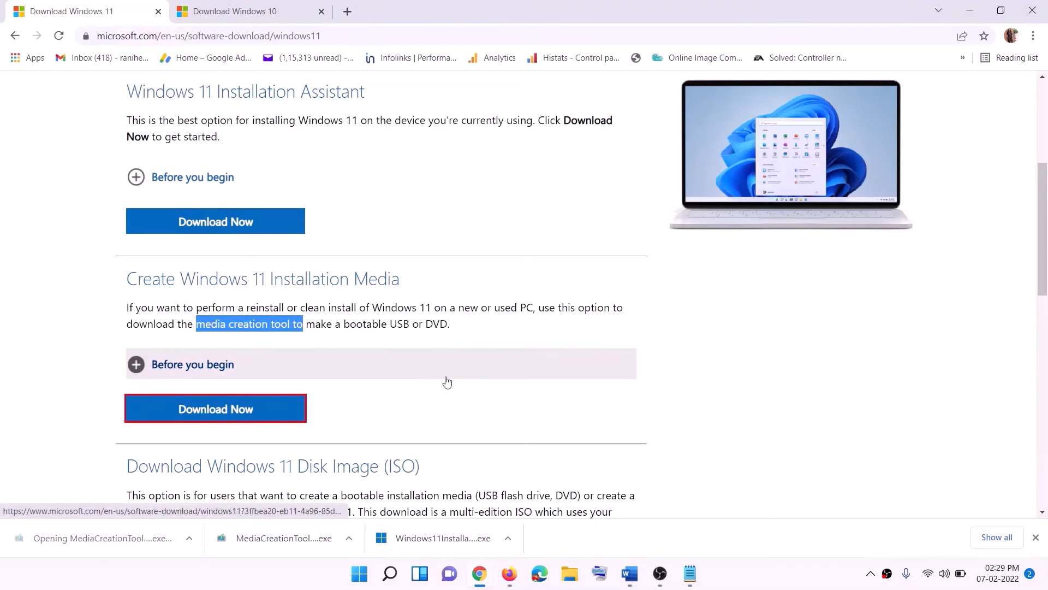
click(454, 397)
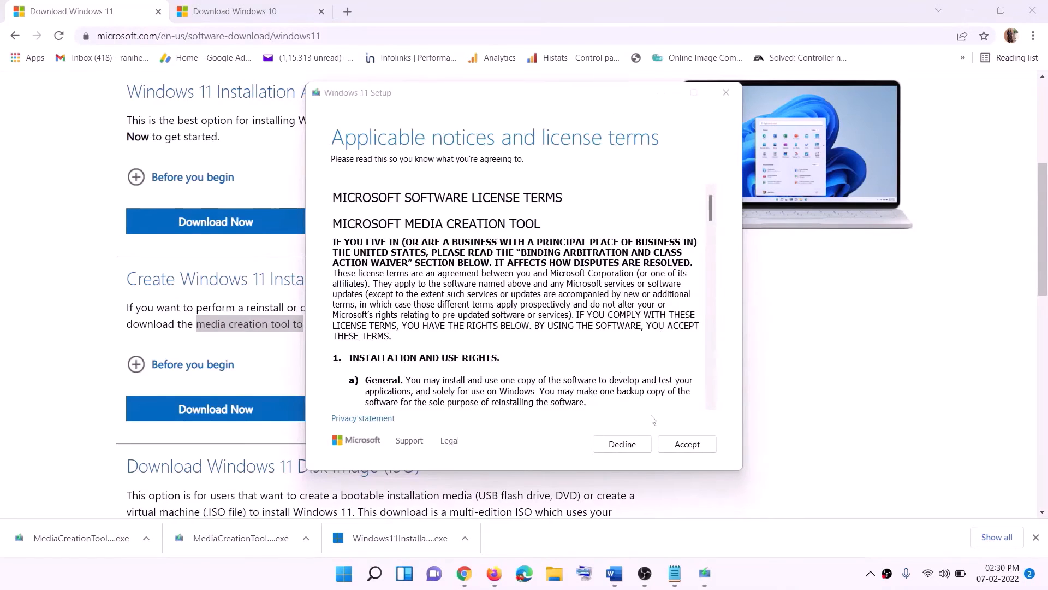
- Accept the license terms, keep the recommended language and edition, and save the media as an ISO file named Windows on the Desktop
click(686, 444)
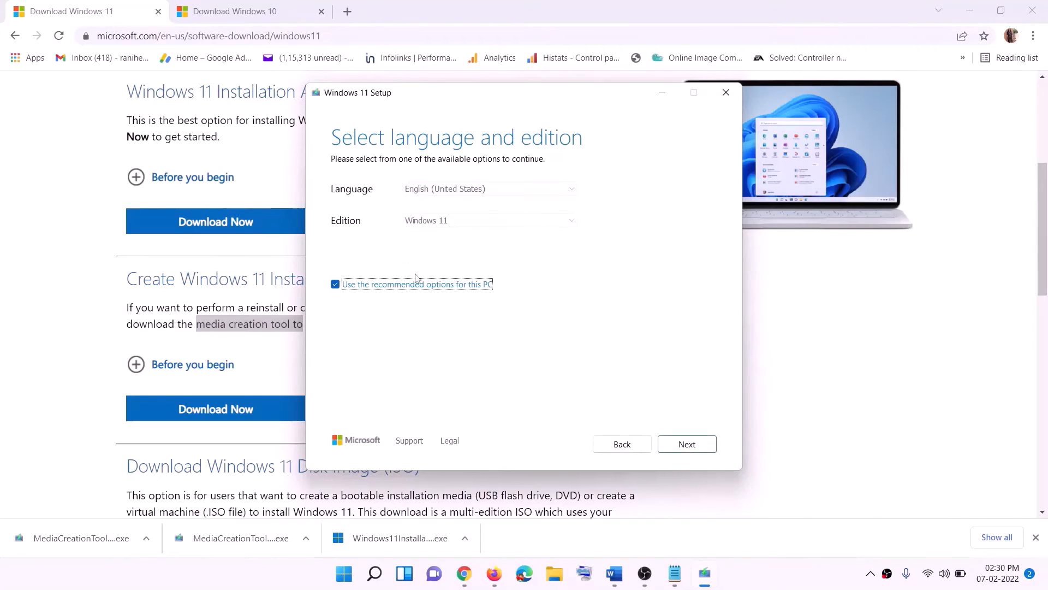
click(680, 445)
click(352, 236)
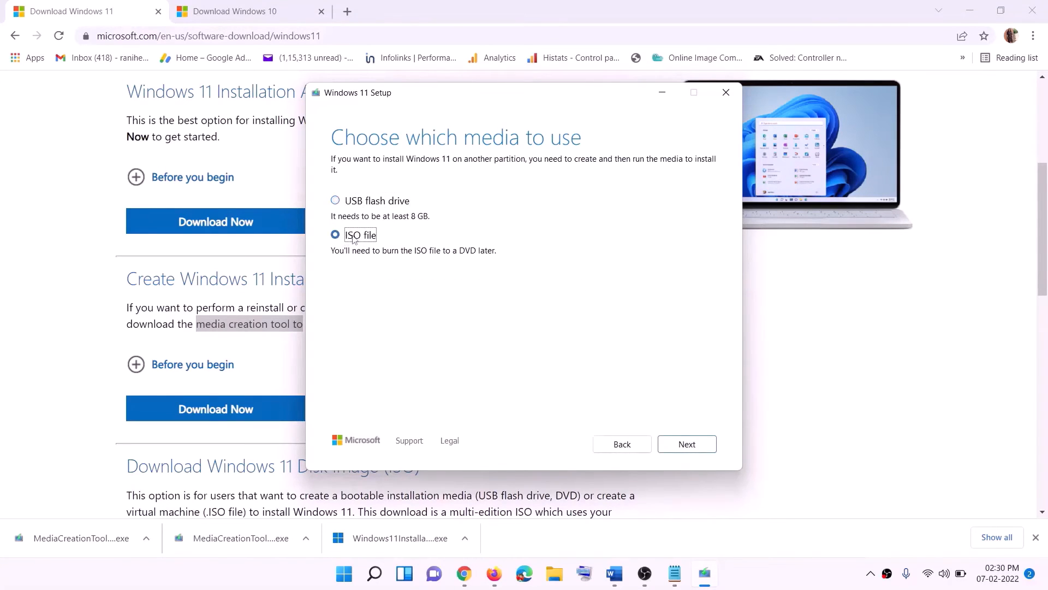
click(687, 444)
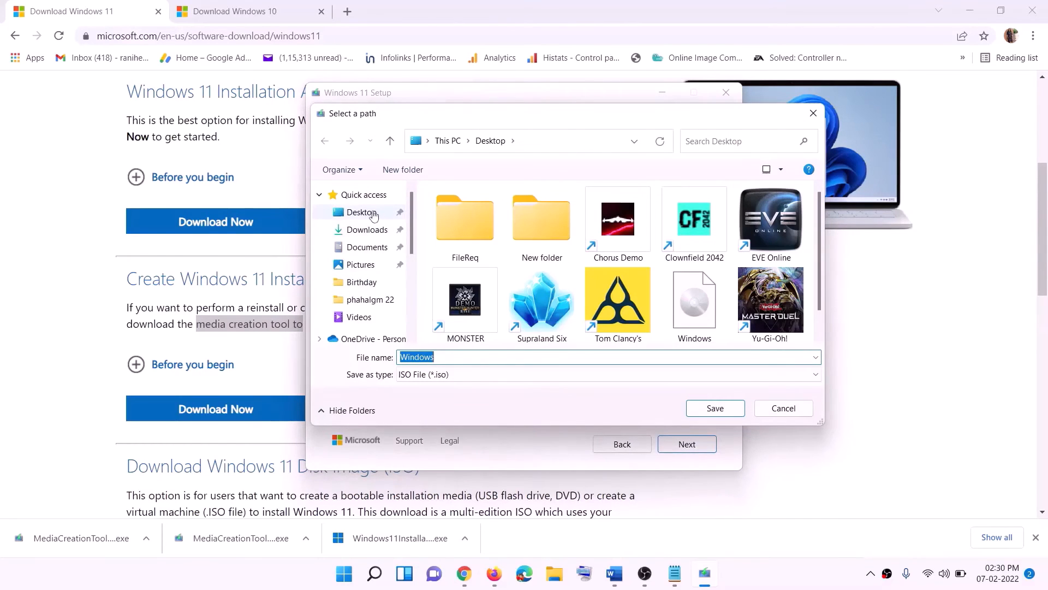
click(354, 213)
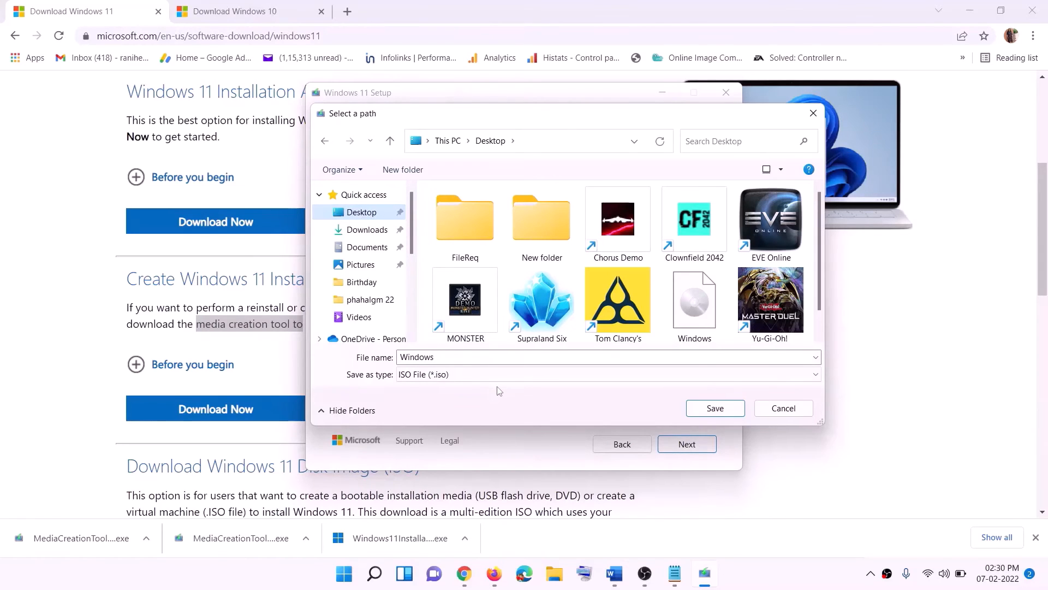
click(715, 408)
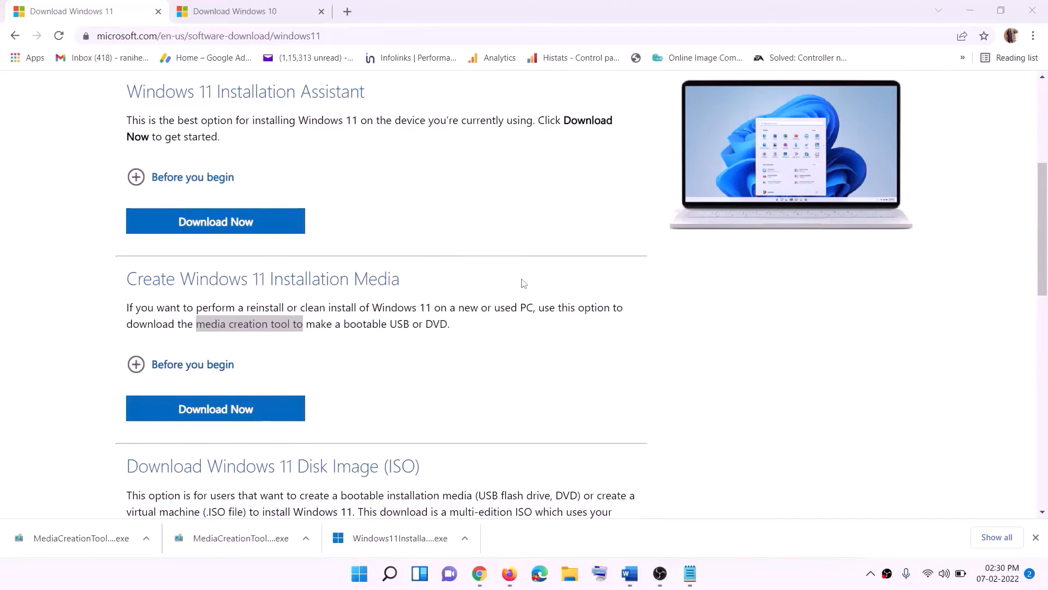
- Show the desktop, move the Windows ISO file just above the Firefox icon, and open it as a drive
key(super+d)
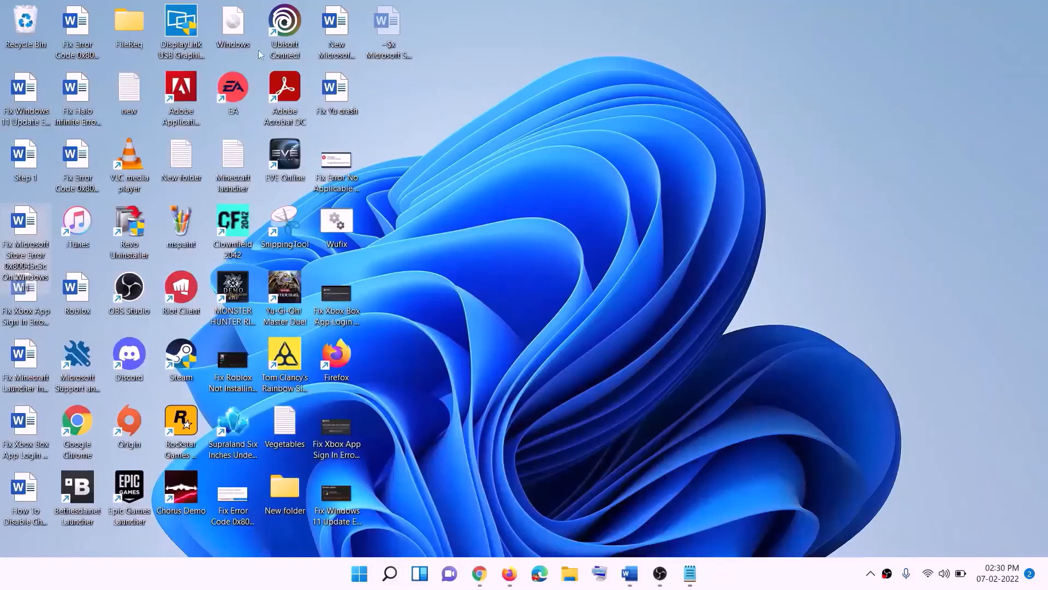
drag(248, 27, 420, 328)
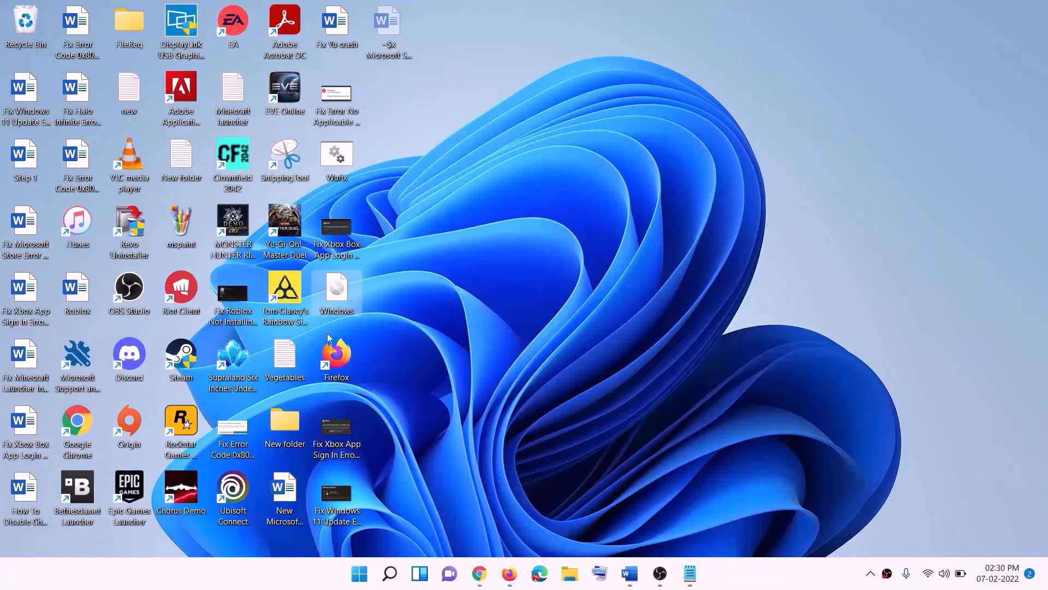
double_click(339, 298)
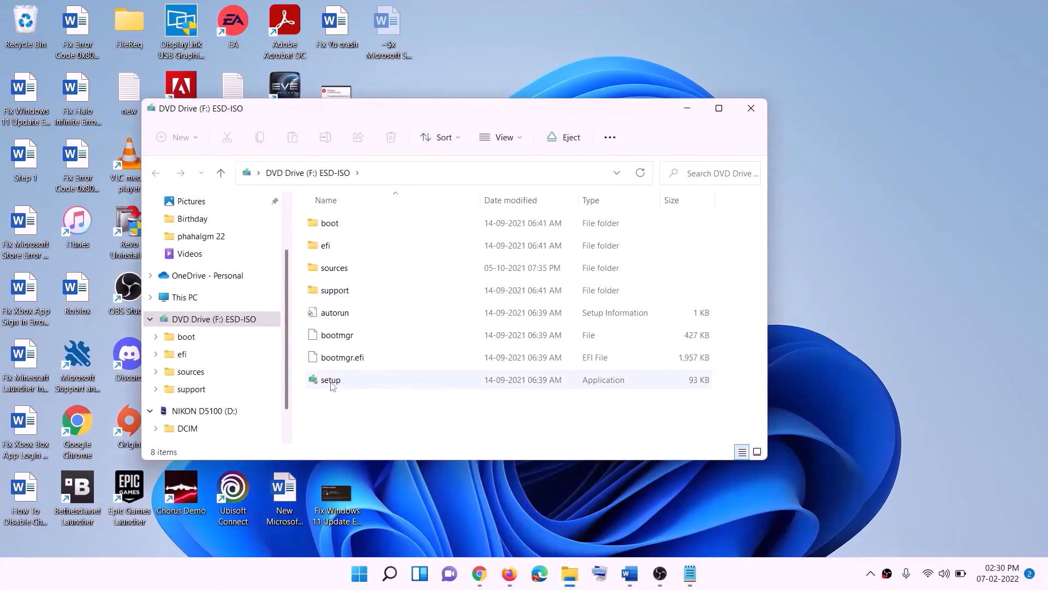
- Run setup from the ESD-ISO drive and continue past the Install Windows 11 page with its default options
click(330, 381)
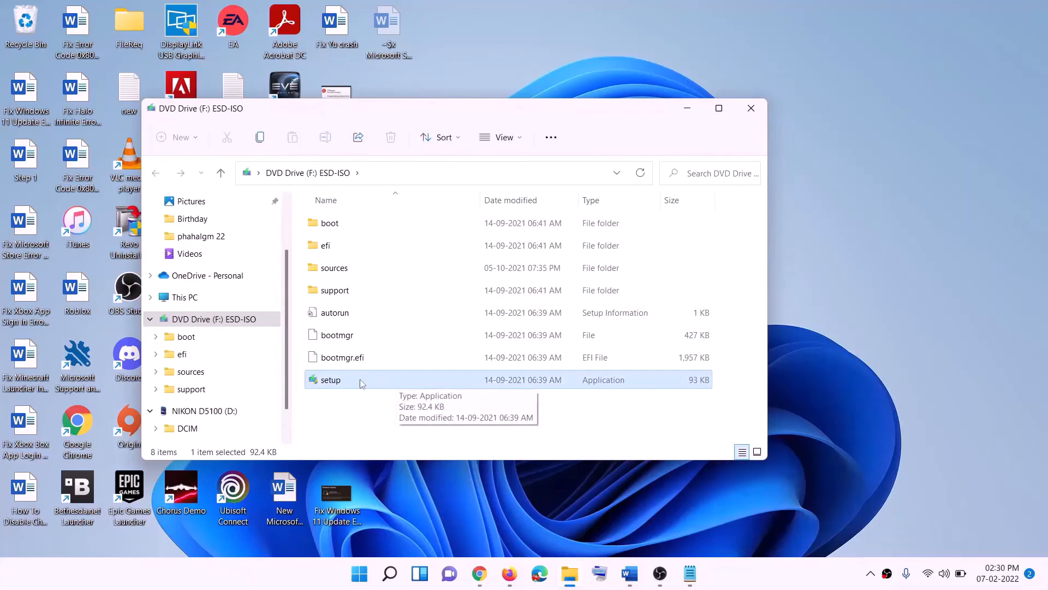
double_click(402, 386)
click(431, 425)
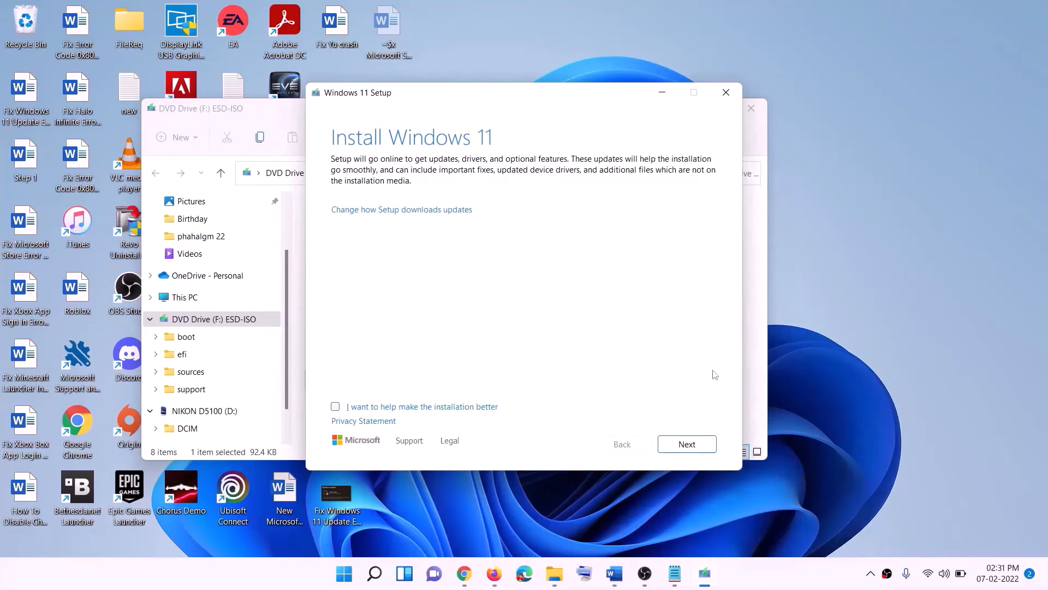
click(692, 445)
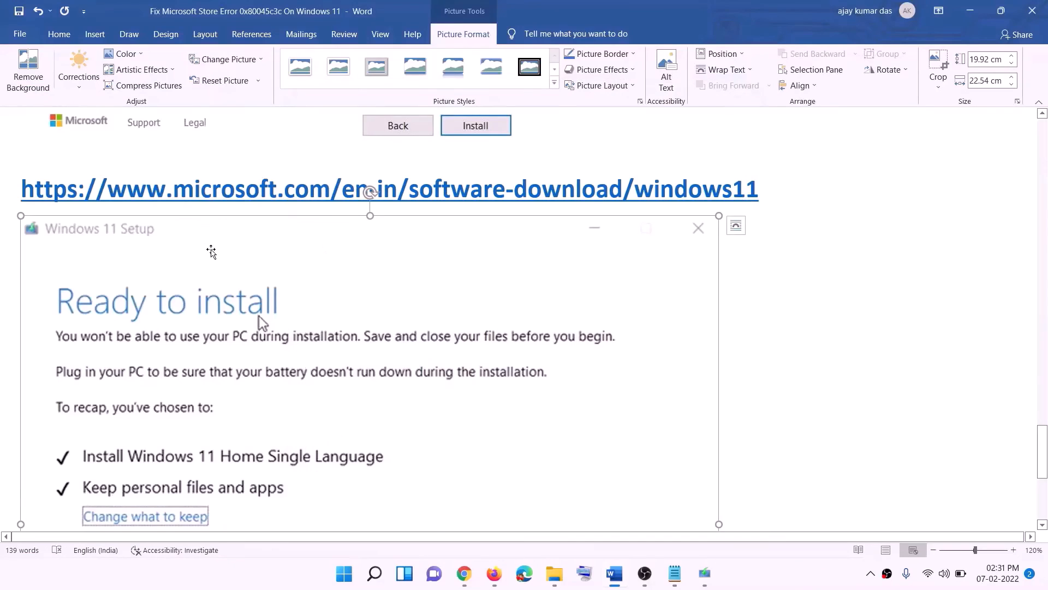
- Examine the "Ready to install" screenshot in the Word document, including the choices of what to install and keep
scroll(243, 273, down, 2)
scroll(243, 273, down, 4)
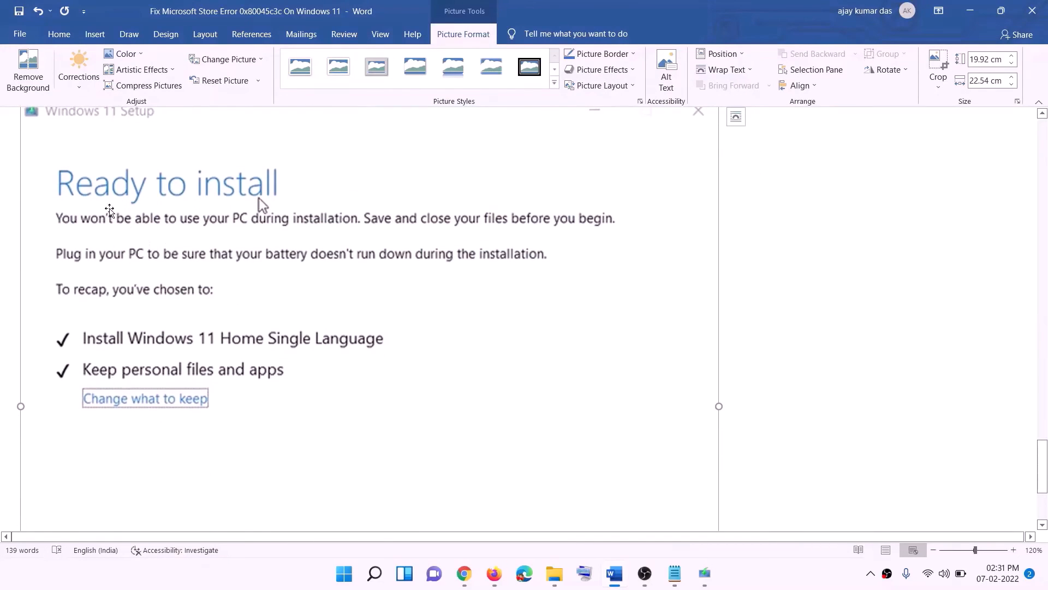
scroll(286, 218, down, 2)
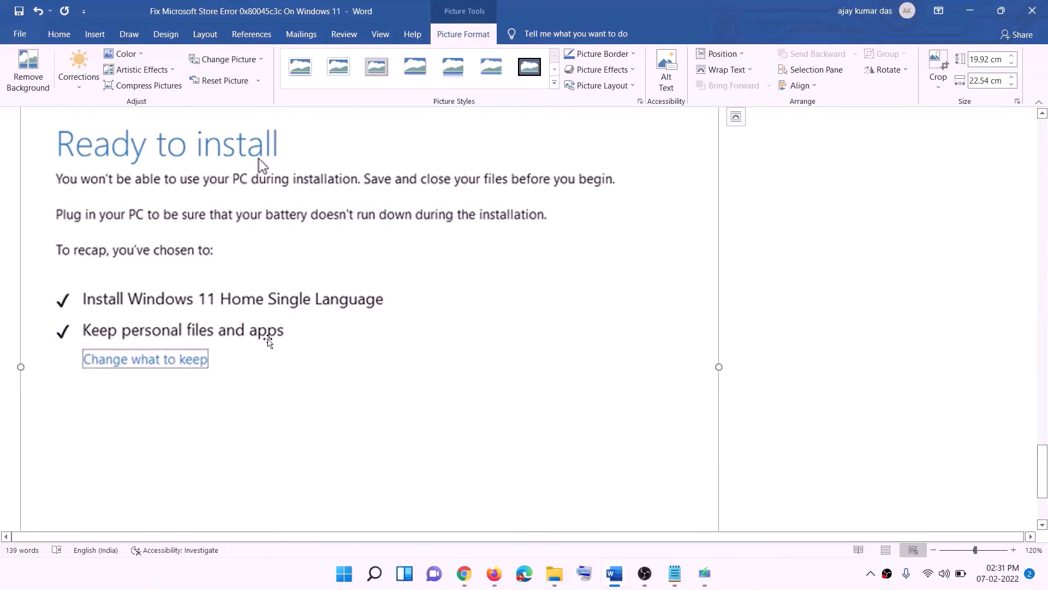
scroll(564, 433, down, 4)
scroll(555, 405, up, 10)
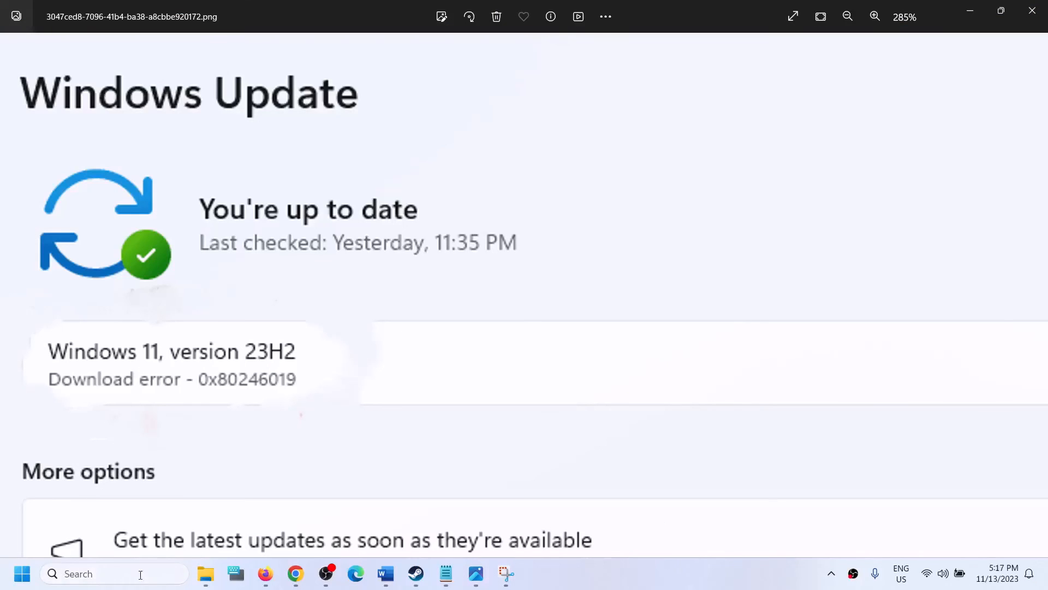
- Check the installed Windows version with winver, move the About Windows dialog toward the middle of the screen, and close it
click(121, 571)
text(win)
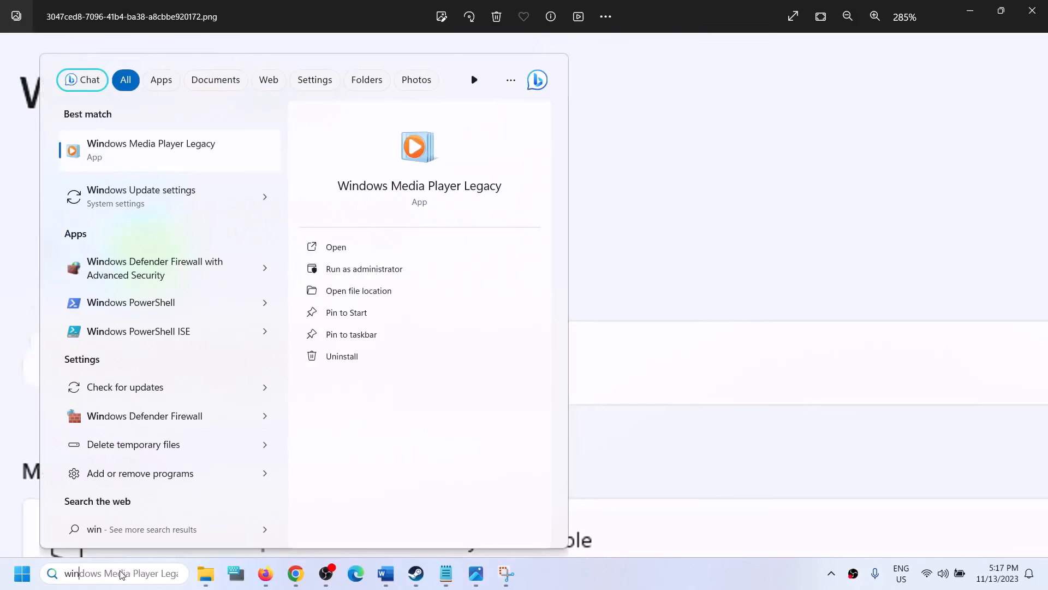
text(ver)
key(Return)
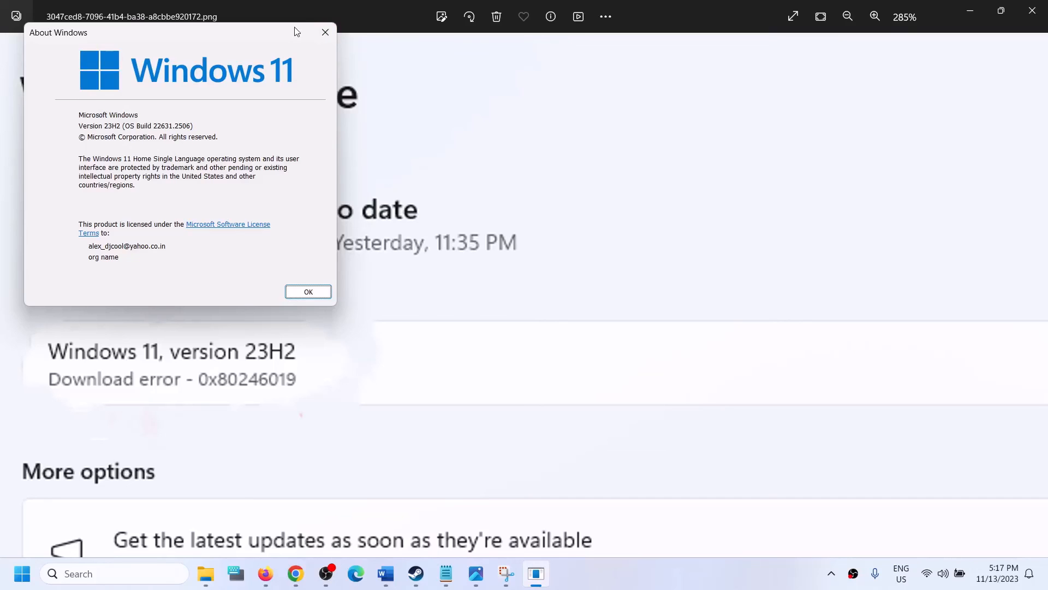
drag(296, 32, 533, 187)
click(568, 194)
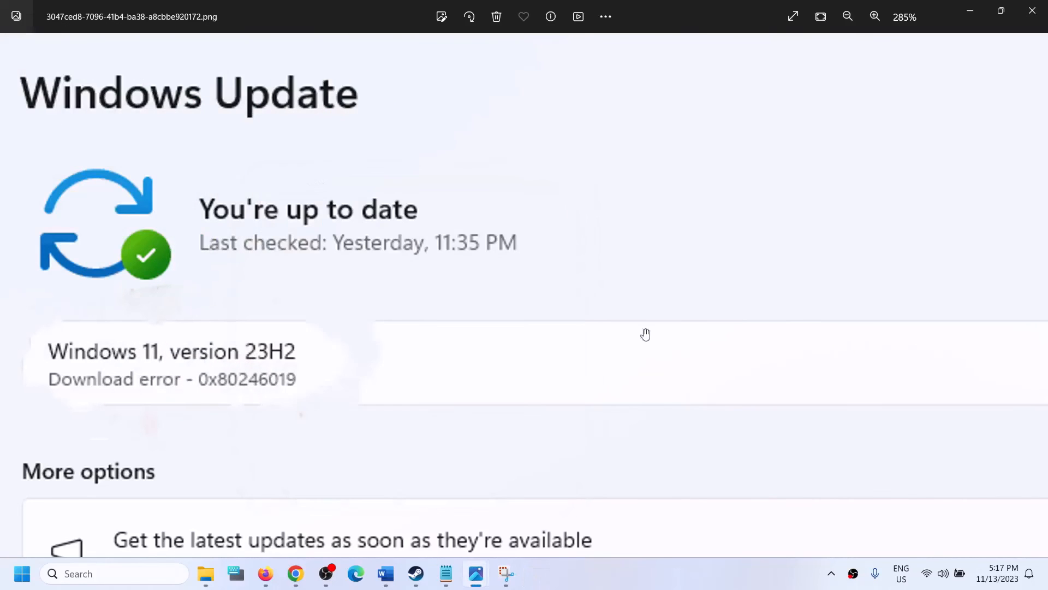